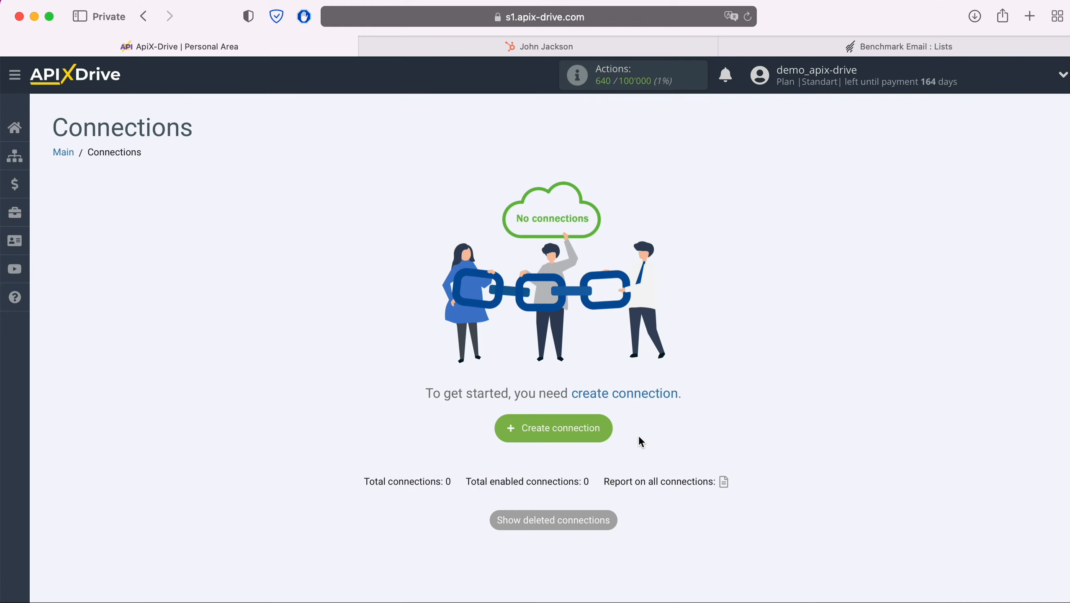
Create a new connection and set Hubspot as its data source system
click(605, 429)
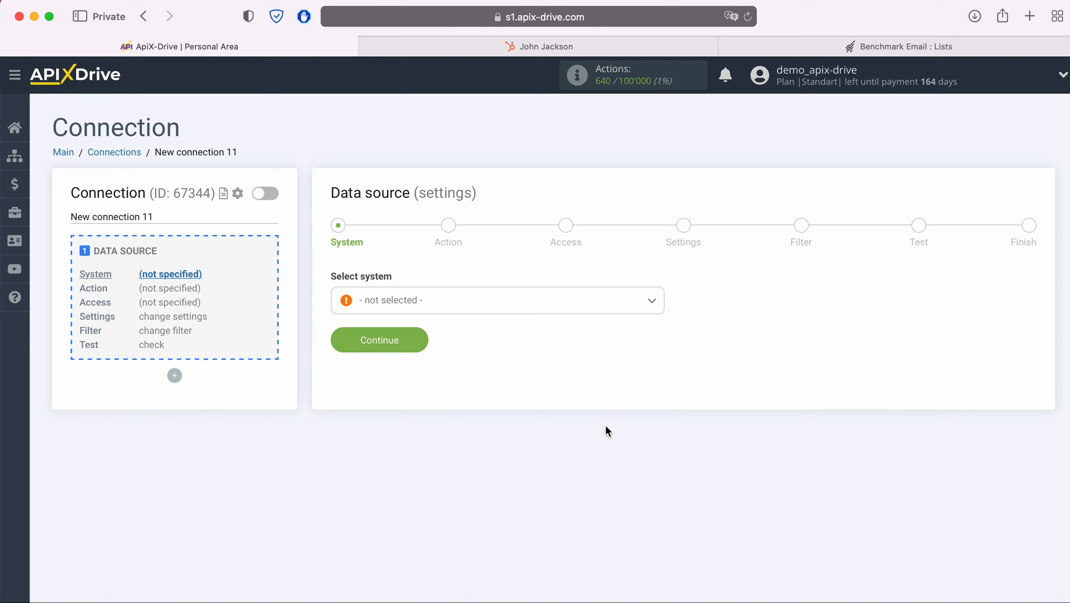
click(494, 303)
scroll(523, 396, down, 3)
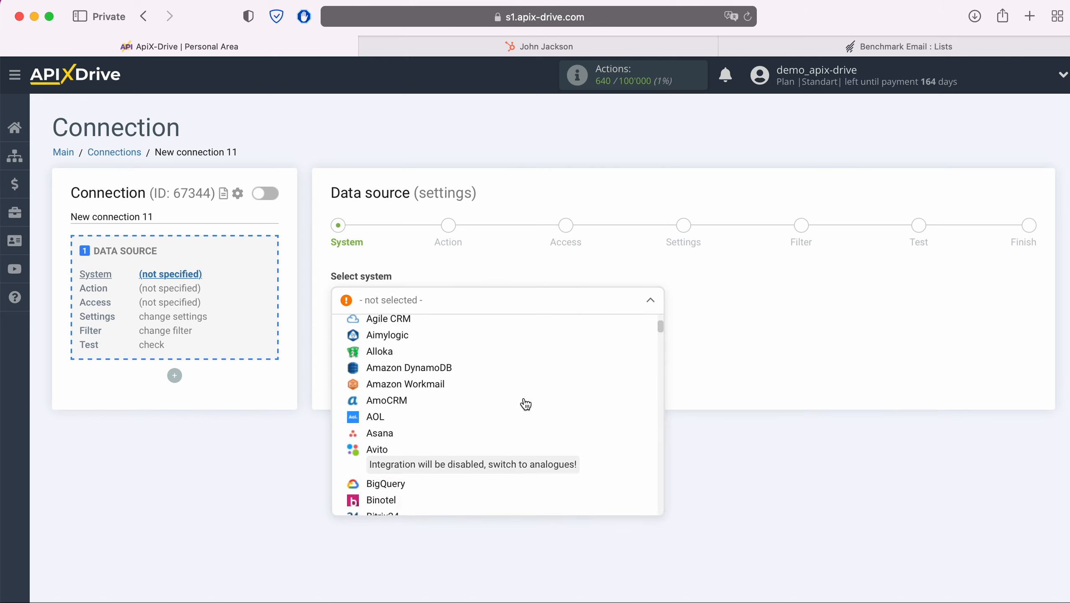
scroll(525, 404, down, 20)
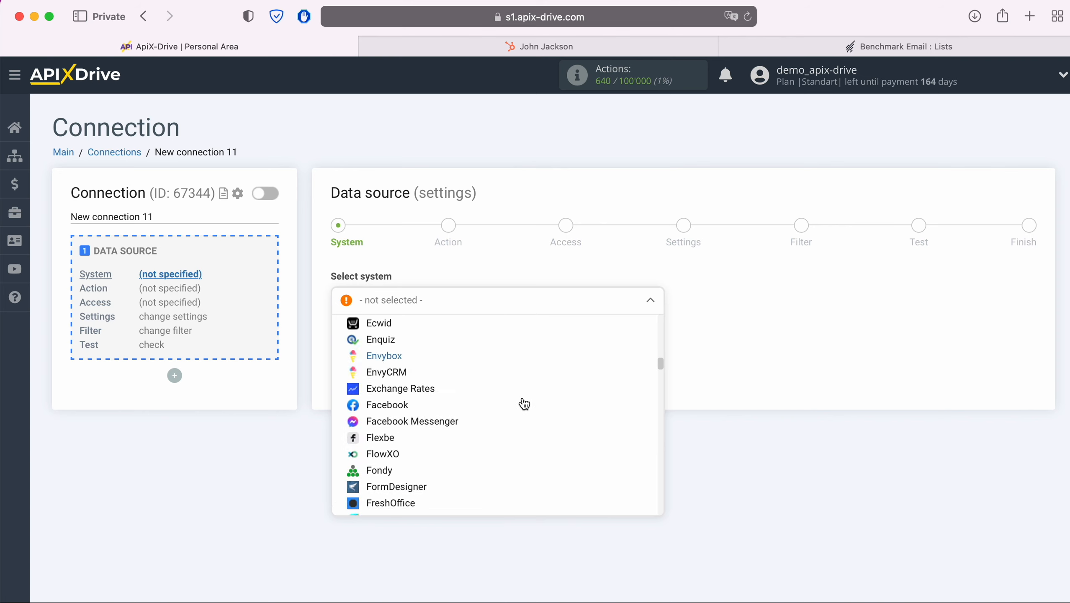
scroll(525, 403, down, 15)
click(396, 370)
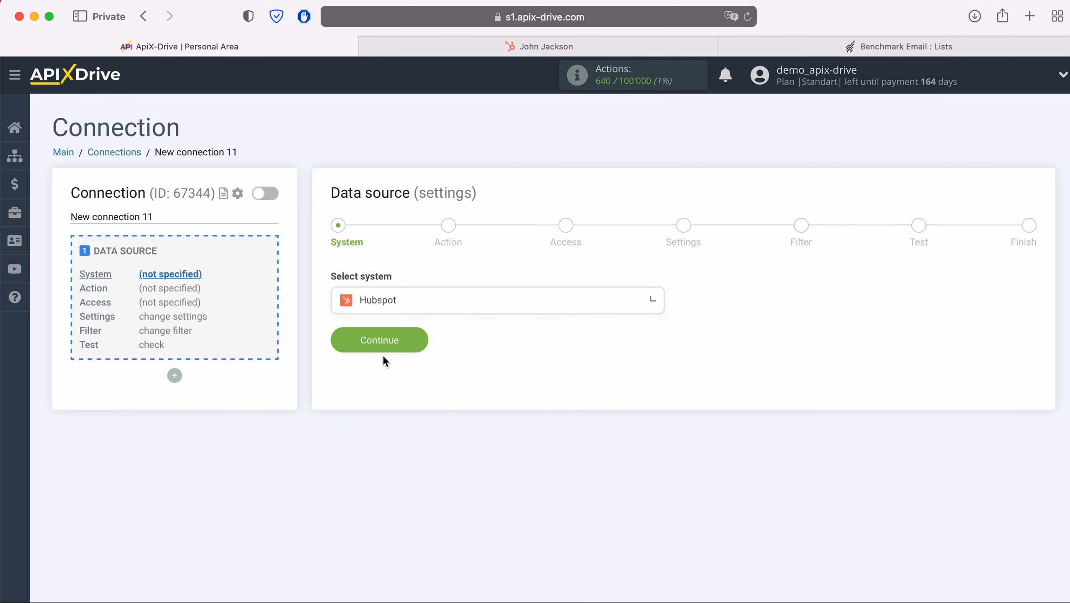
click(415, 341)
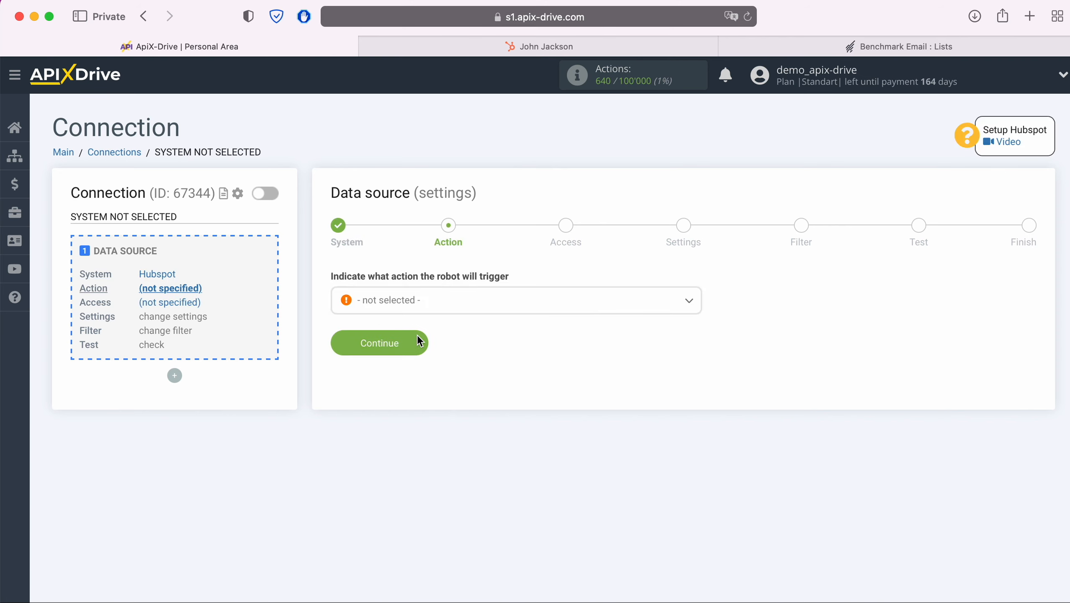
Set the data source action to Get Contacts (new)
click(442, 310)
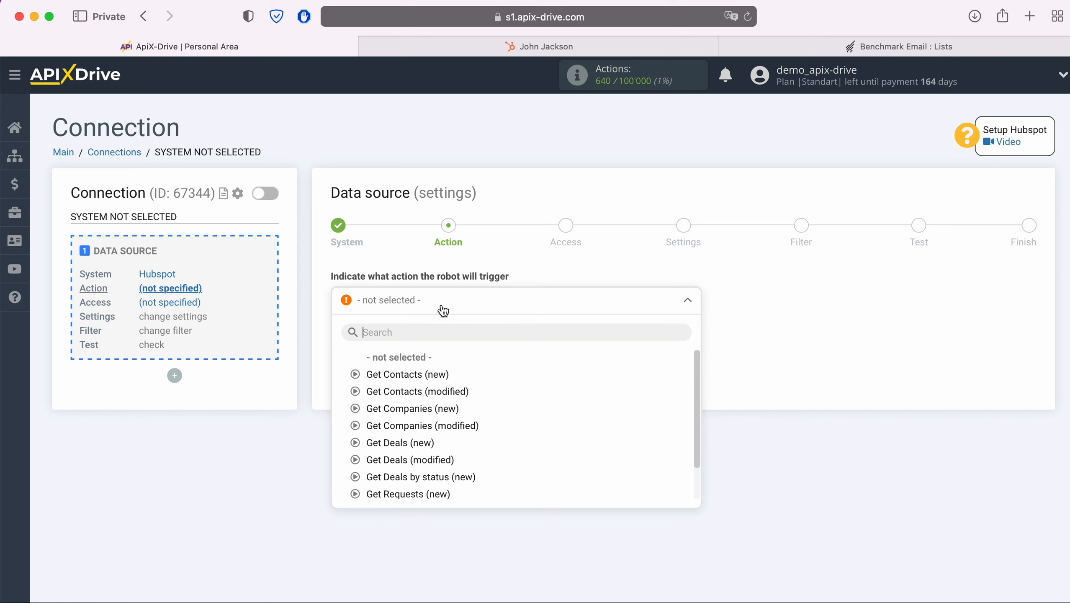
click(427, 374)
click(419, 341)
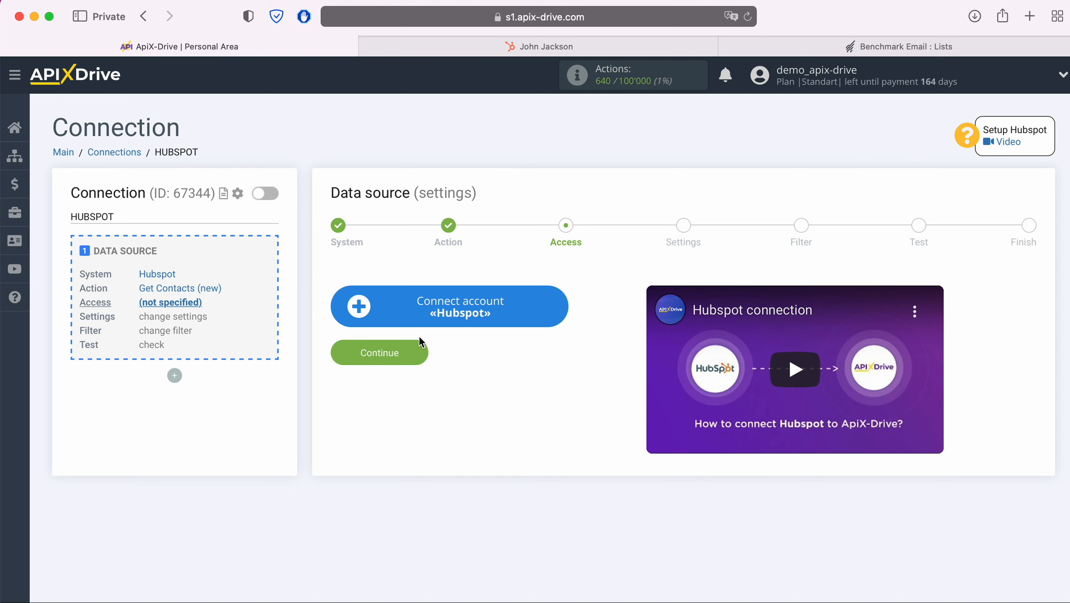
Start connecting a Hubspot account, and open the API Key page in HubSpot's integration settings
click(557, 300)
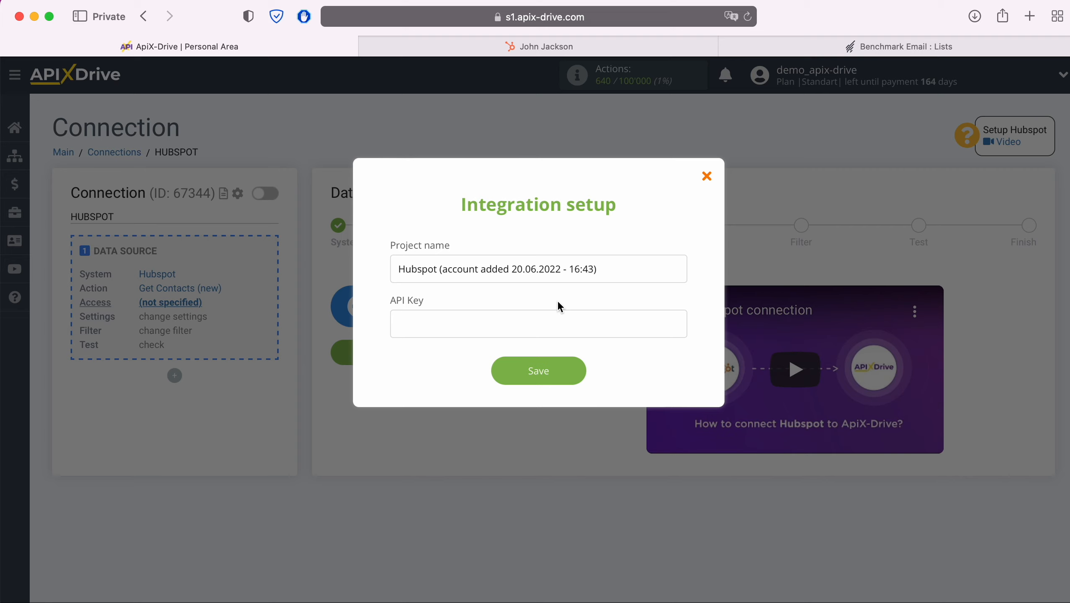
click(512, 50)
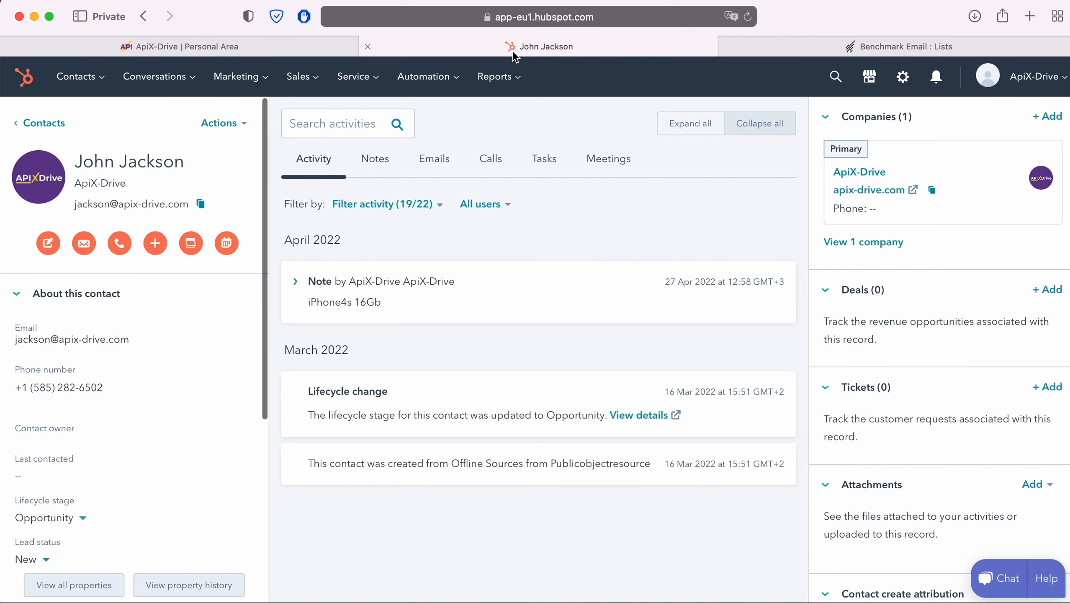
click(1034, 83)
click(986, 165)
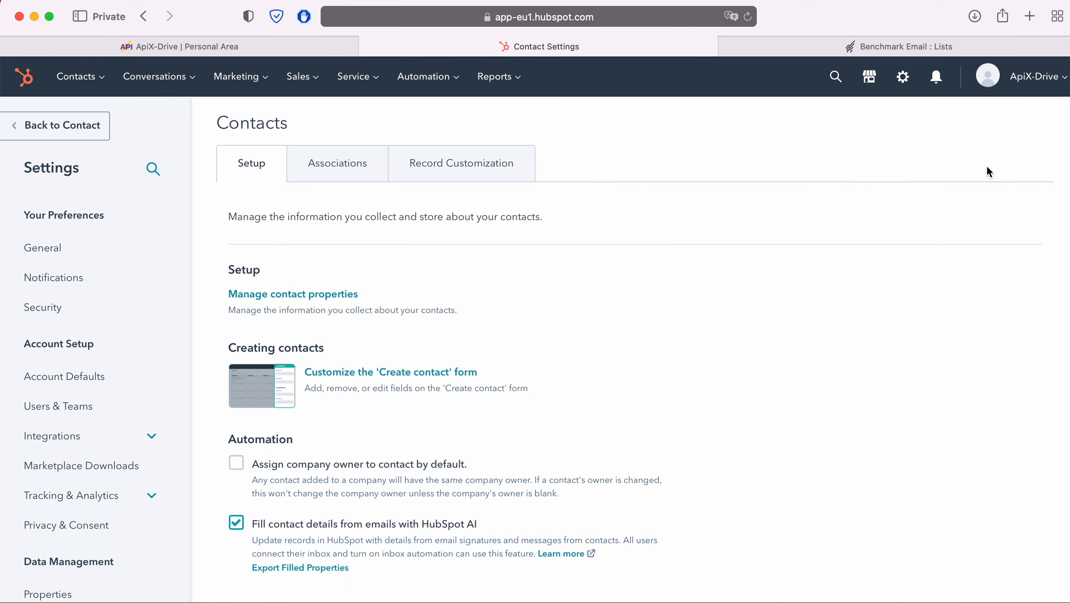
click(74, 439)
click(57, 534)
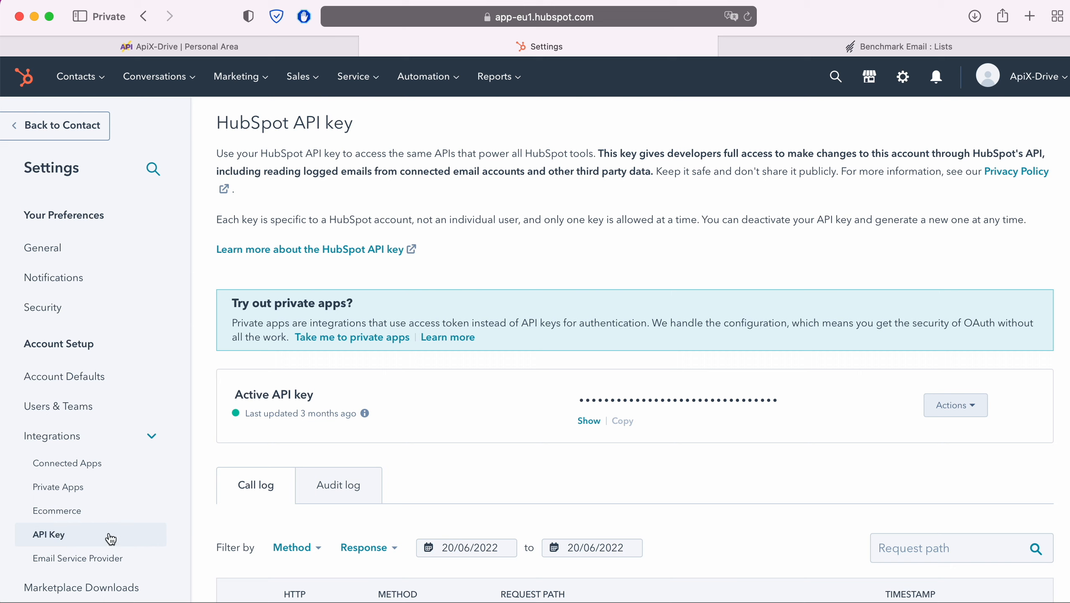
Reveal the active HubSpot API key and copy it in full
click(588, 422)
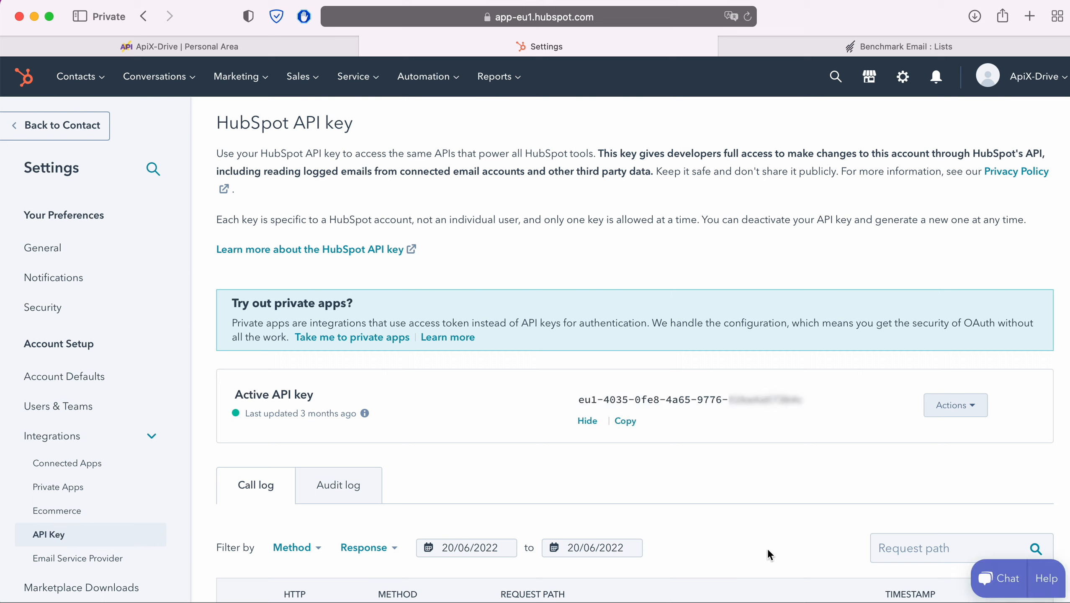
drag(579, 401, 804, 404)
right_click(802, 404)
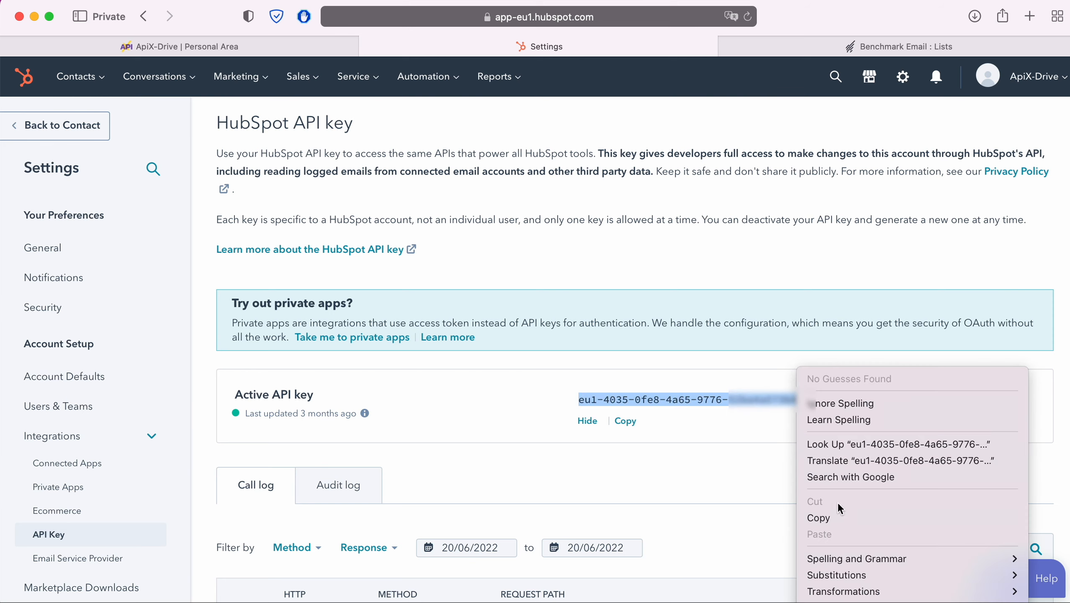
click(839, 515)
Back in ApiX-Drive, paste the API key into the Hubspot integration setup and save the account
click(203, 46)
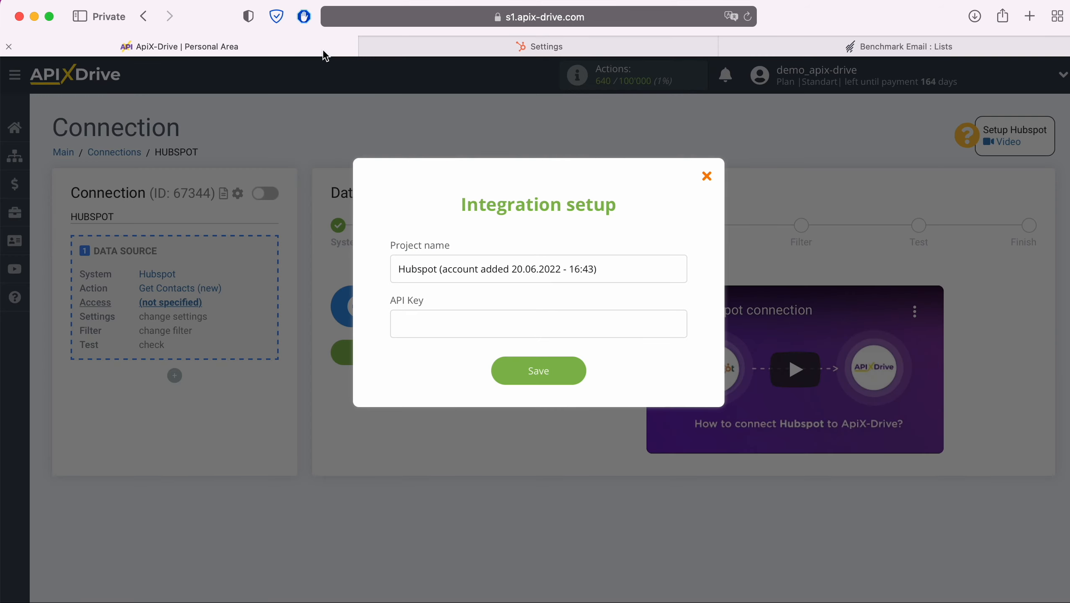
right_click(429, 335)
click(458, 371)
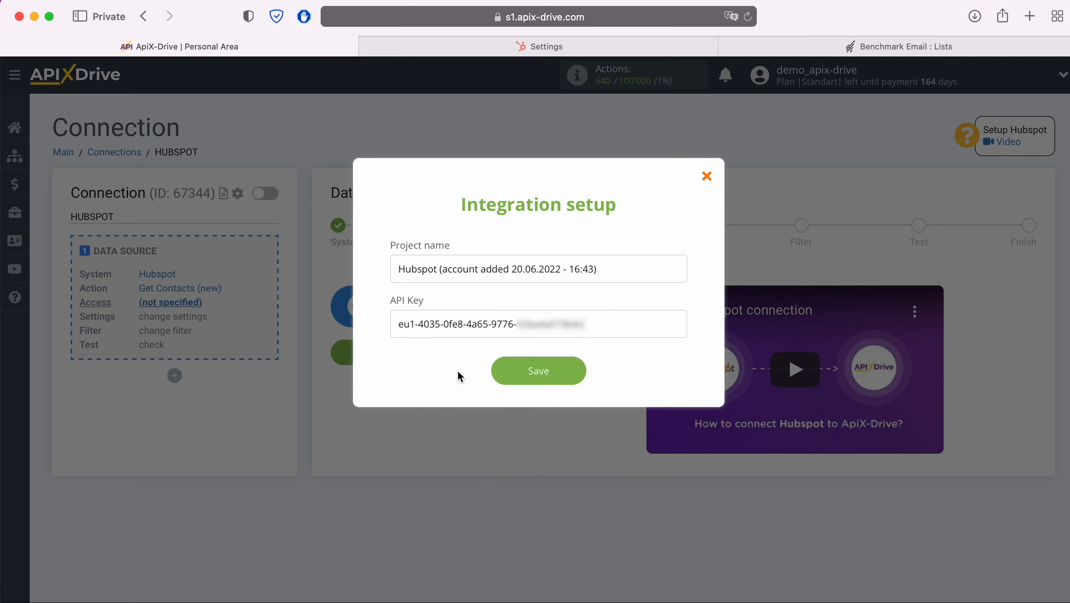
click(577, 375)
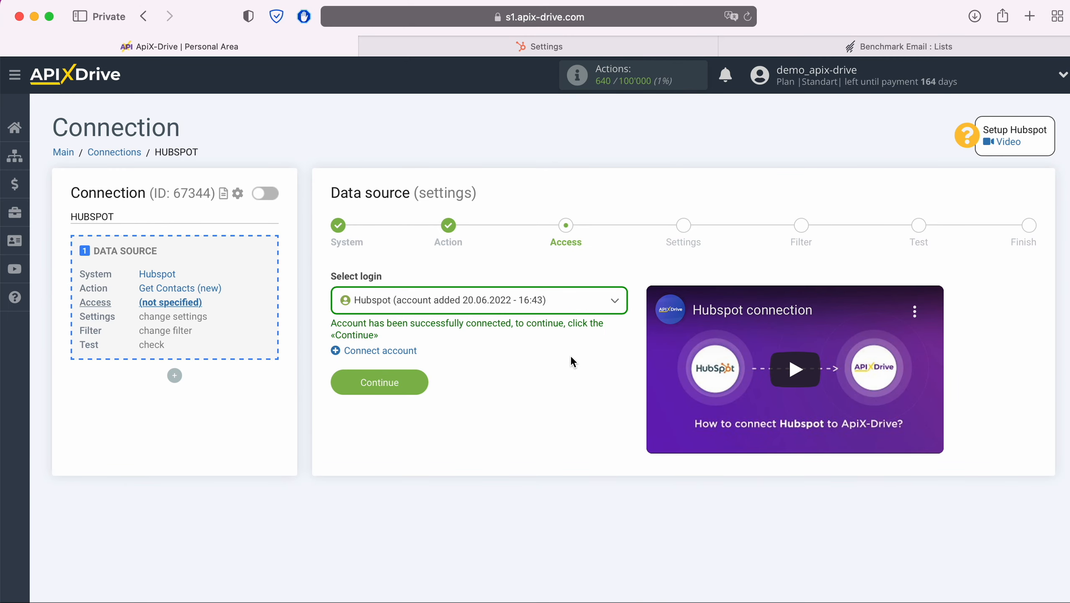
Choose the newly connected Hubspot account as the data source login and proceed
click(566, 305)
click(491, 393)
click(416, 385)
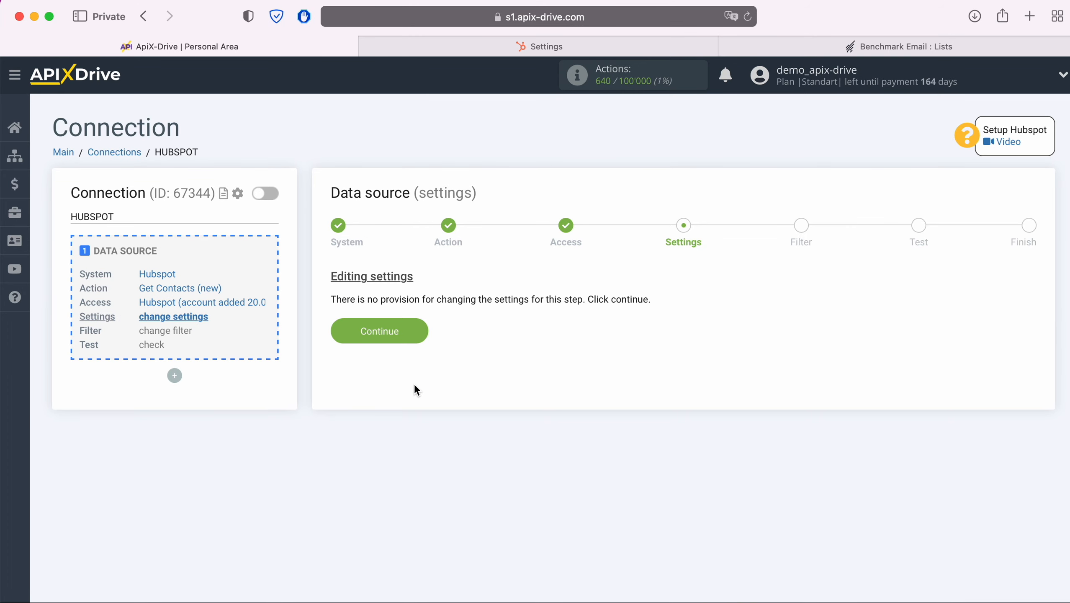
Proceed through the data source settings and filter without adding conditions, and accept the Hubspot test data after reviewing it
click(422, 332)
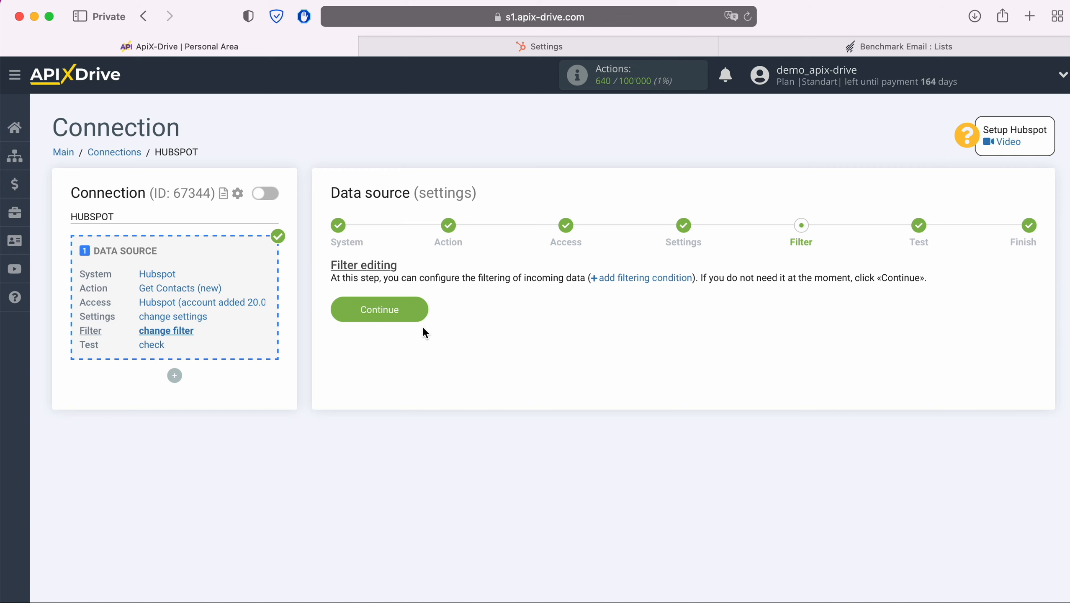
click(422, 306)
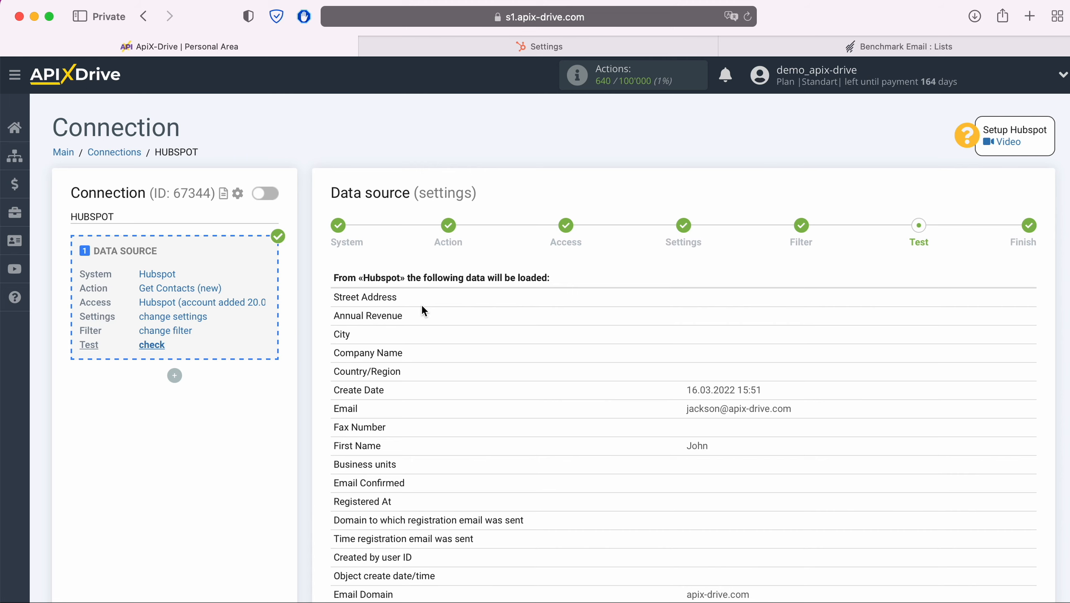
scroll(423, 307, down, 10)
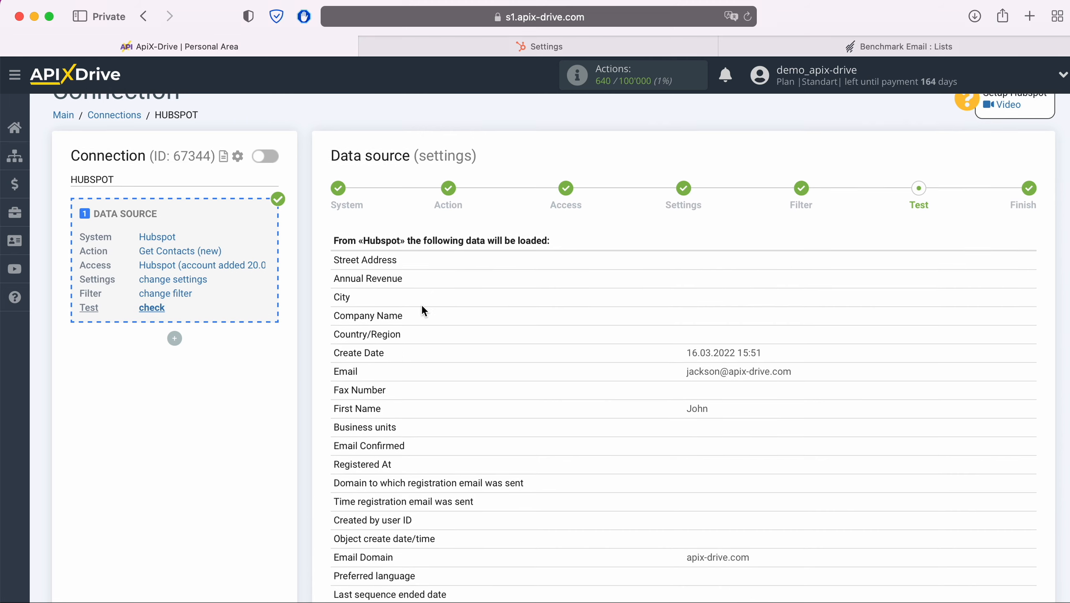
scroll(422, 306, down, 8)
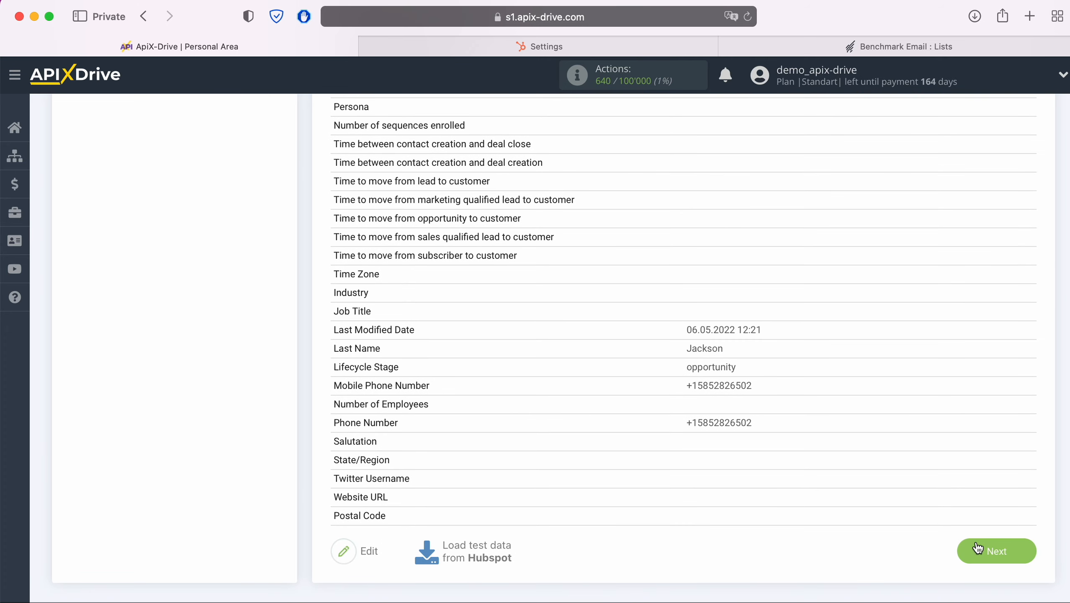
click(1016, 546)
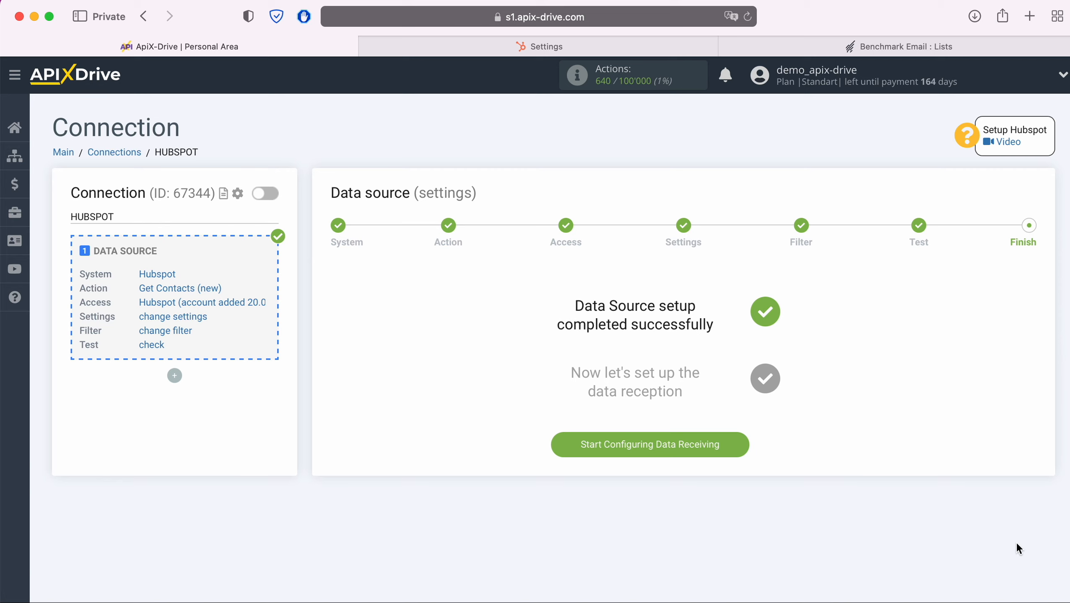
Start configuring data receiving and set Benchmark Email as the data destination system
click(742, 442)
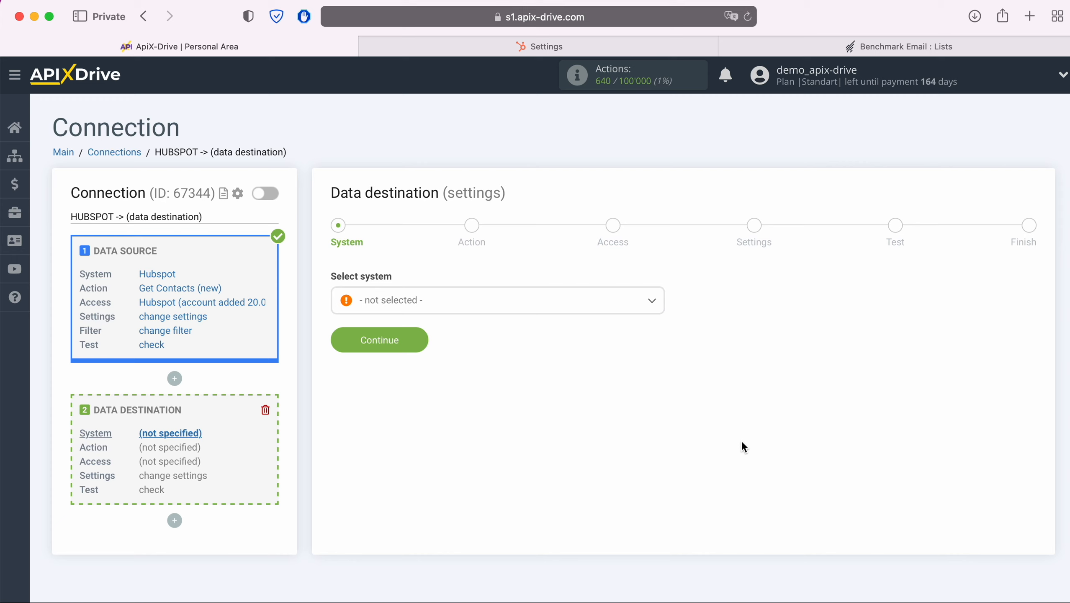
click(485, 304)
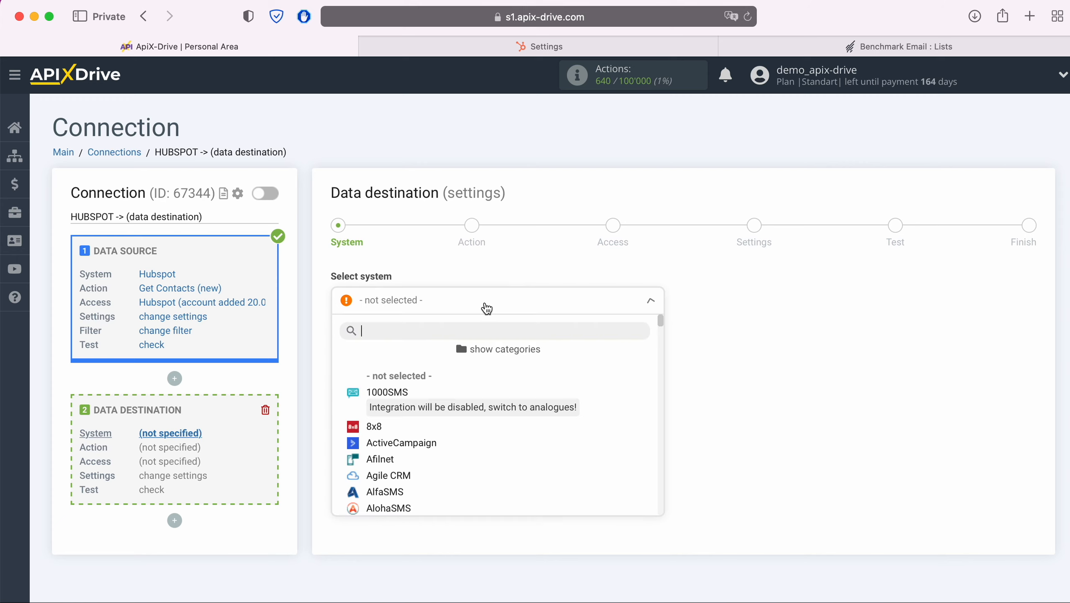
scroll(489, 420, down, 1)
scroll(487, 419, down, 5)
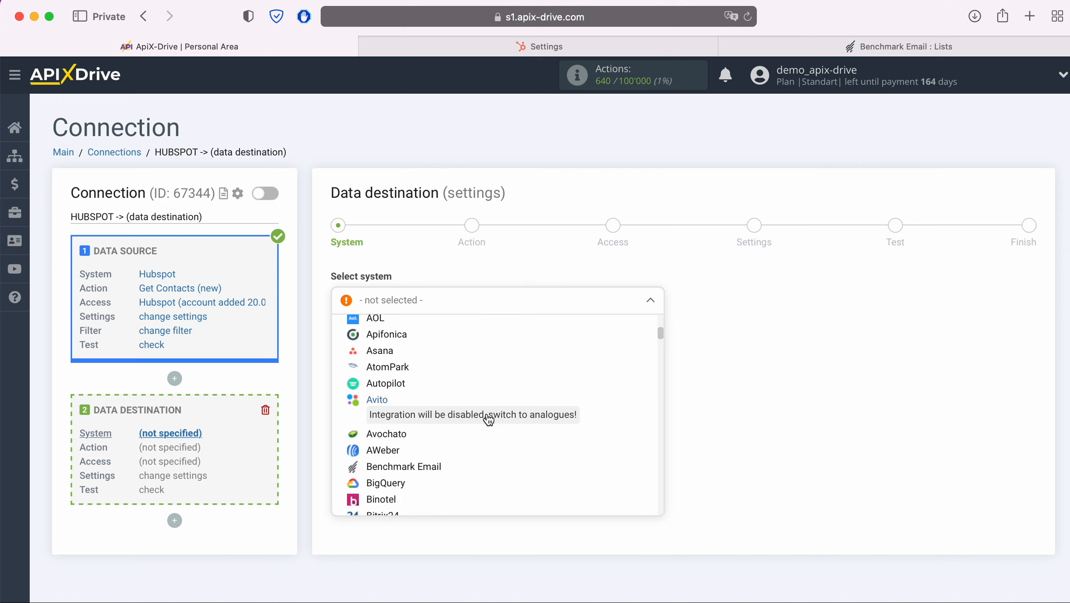
click(435, 422)
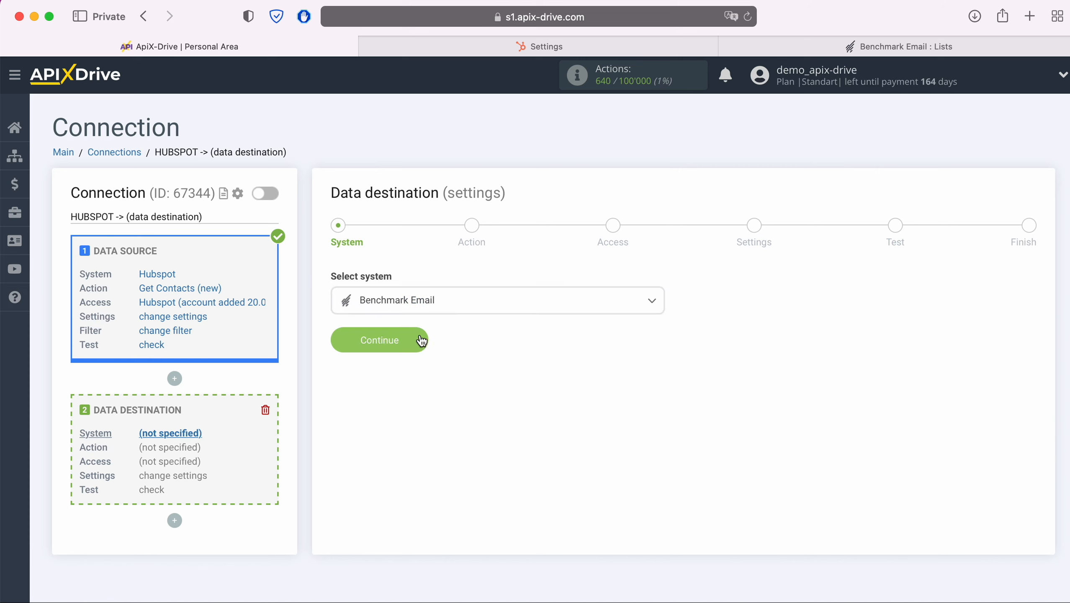
click(421, 337)
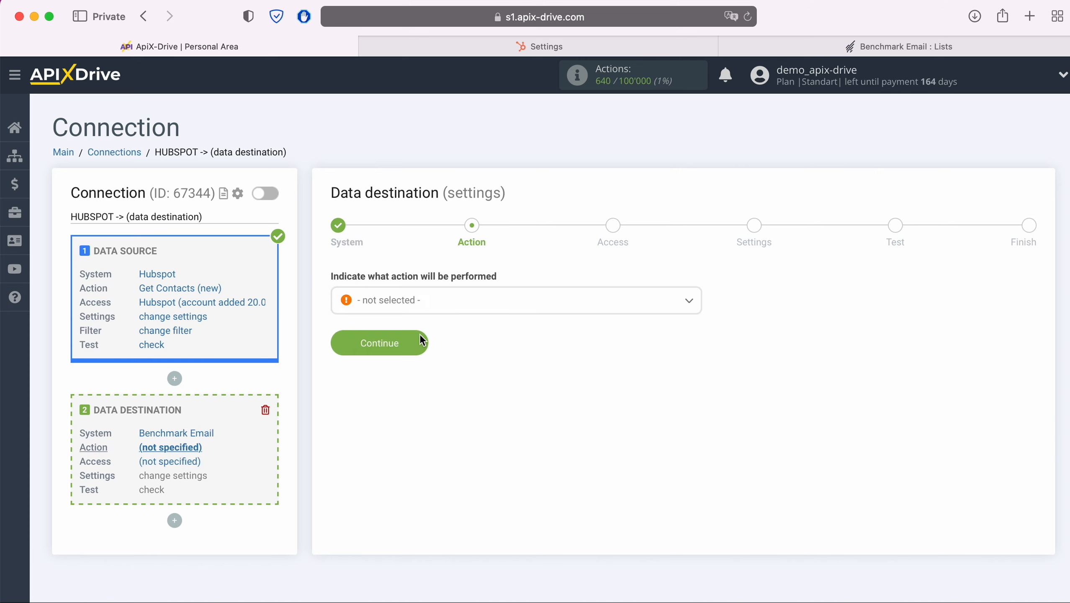
Set the data destination action to Add Contacts
click(441, 309)
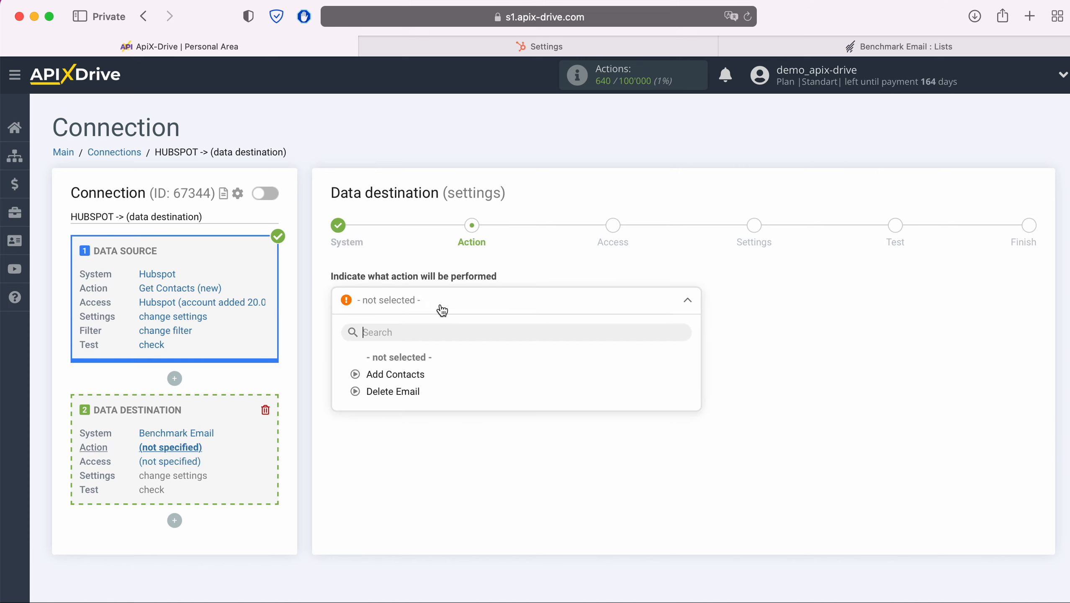
click(407, 377)
click(421, 345)
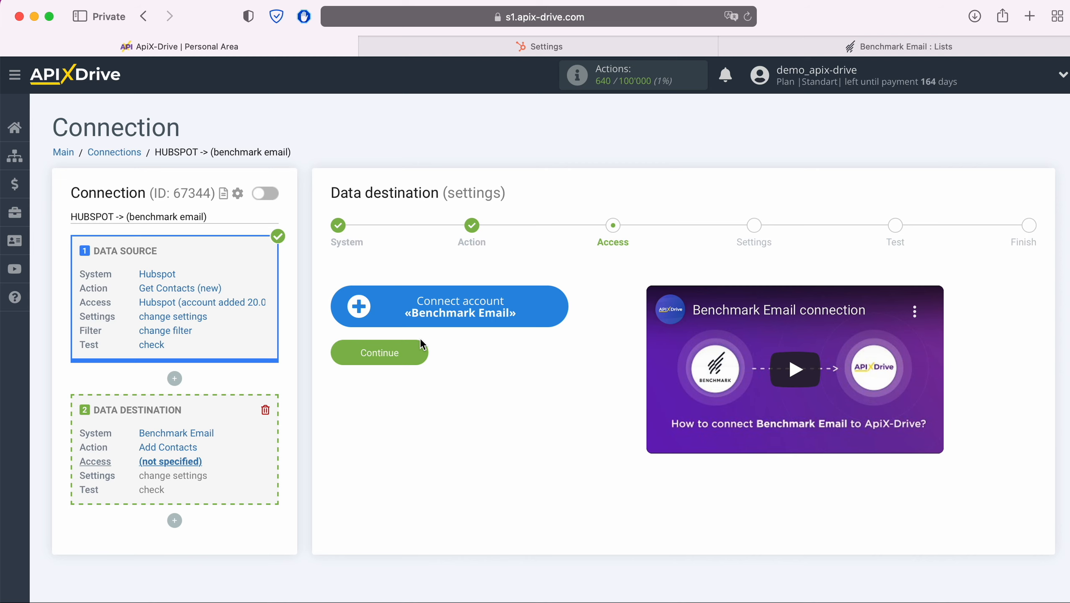
Start connecting a Benchmark Email account, and copy the API key from the integrations page in Benchmark Email
click(554, 306)
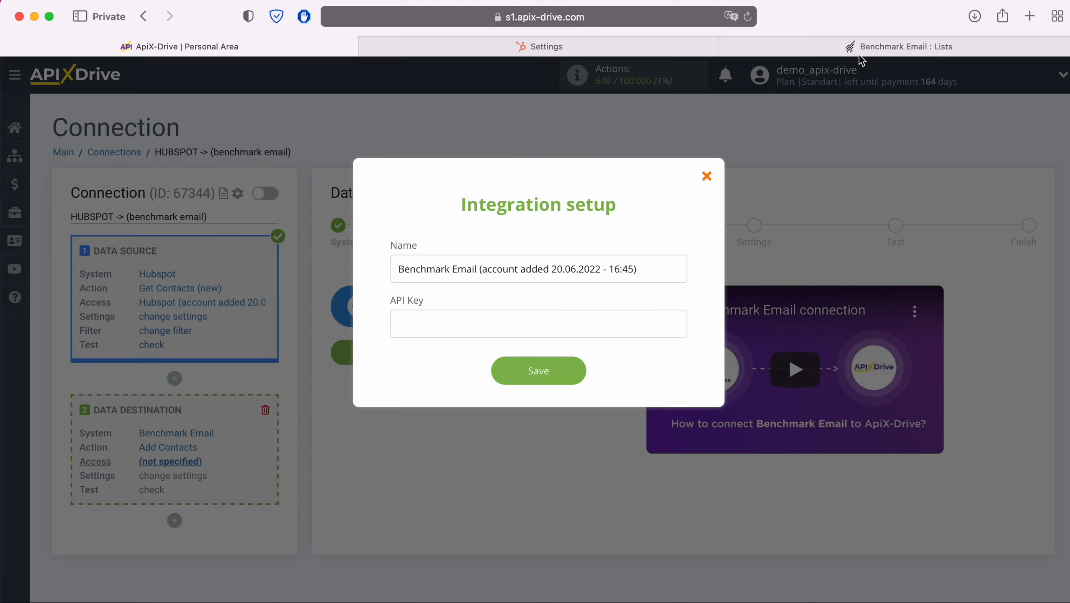
click(878, 49)
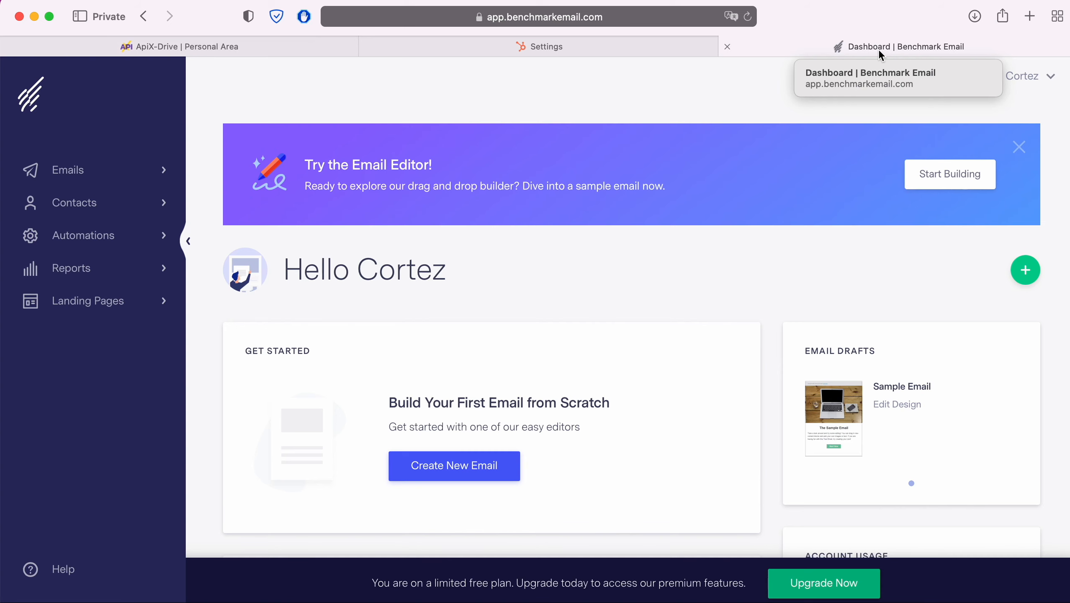
click(1047, 77)
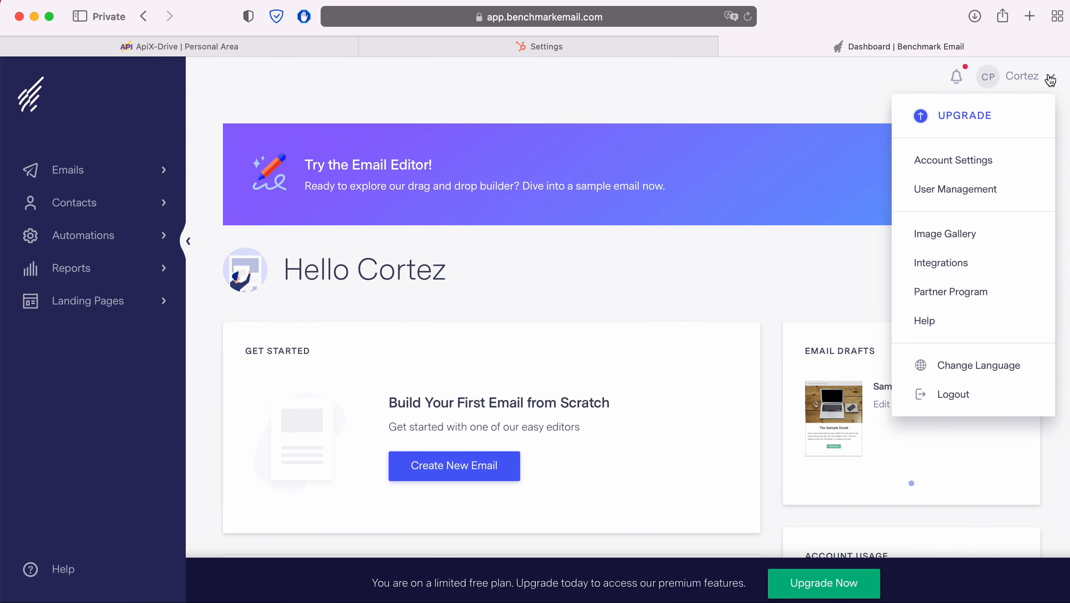
click(964, 262)
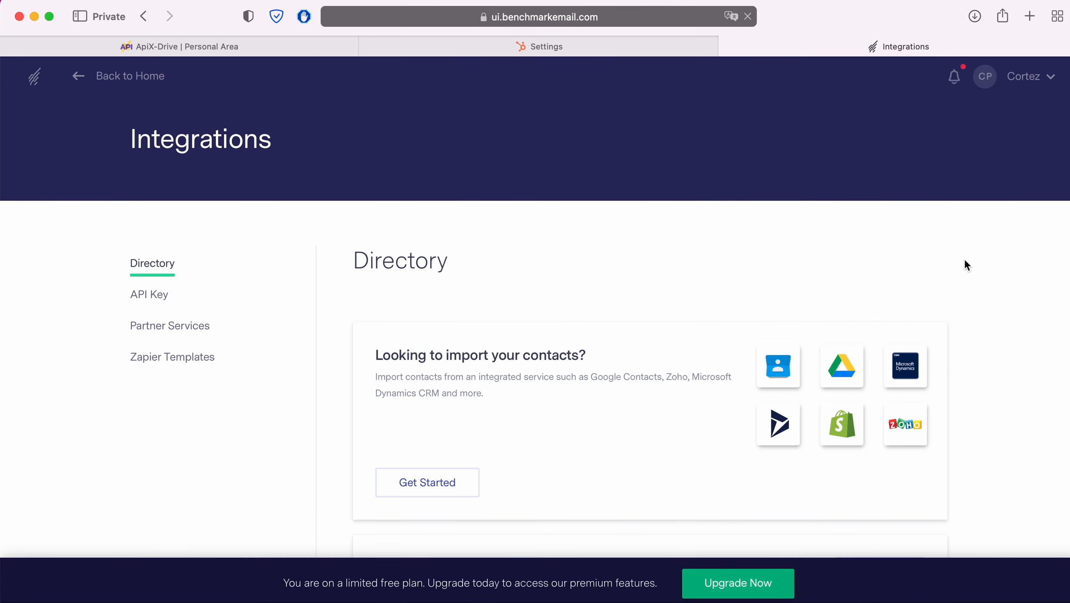
click(148, 296)
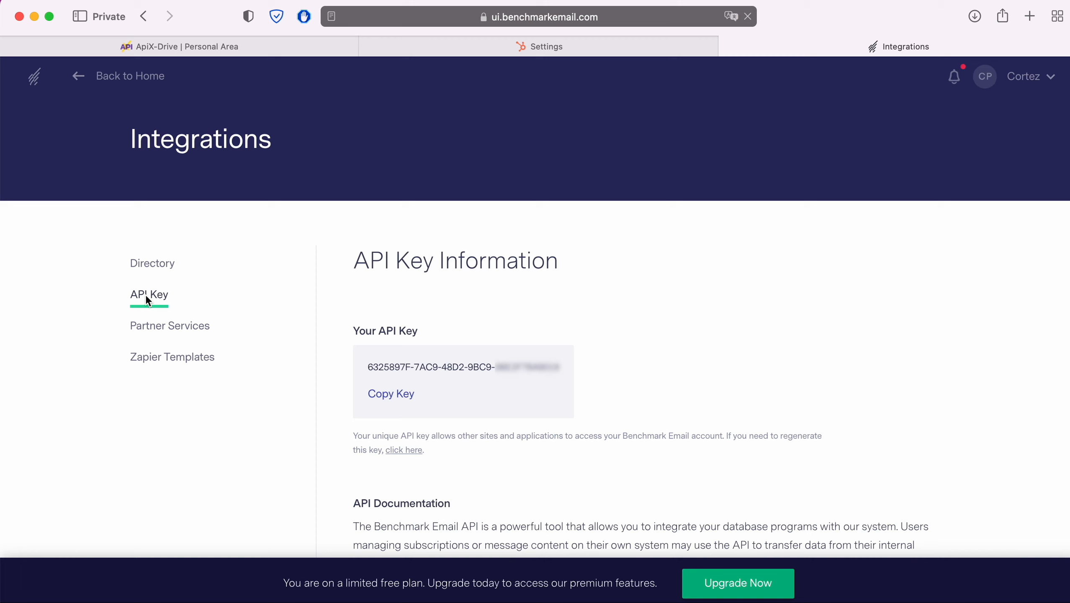
drag(368, 366, 562, 369)
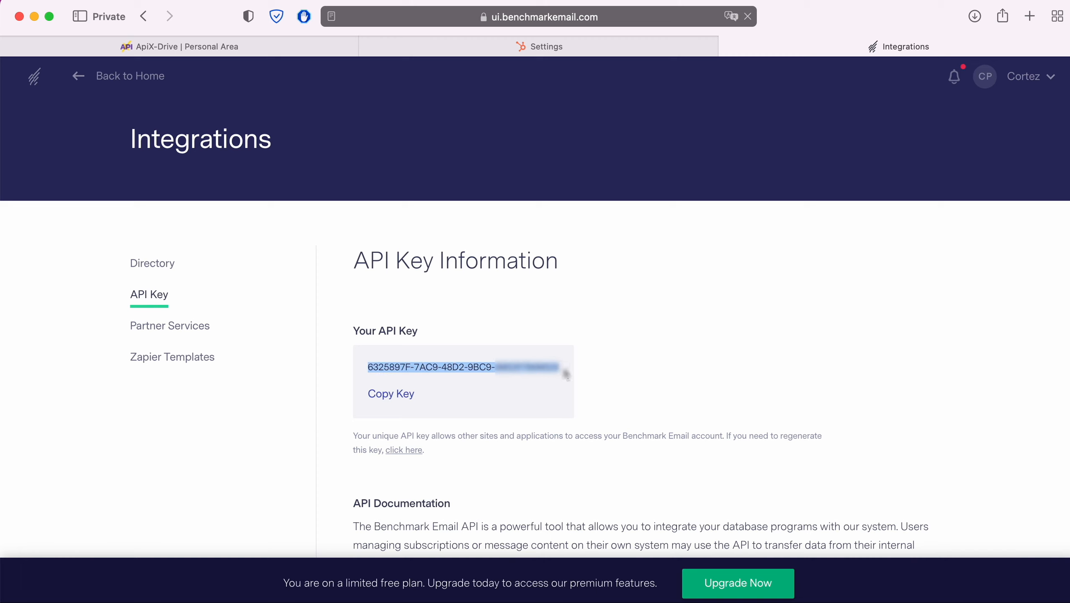
right_click(561, 367)
click(588, 434)
Return to ApiX-Drive, paste the API key into the Benchmark Email integration setup, and save it
click(279, 48)
right_click(420, 333)
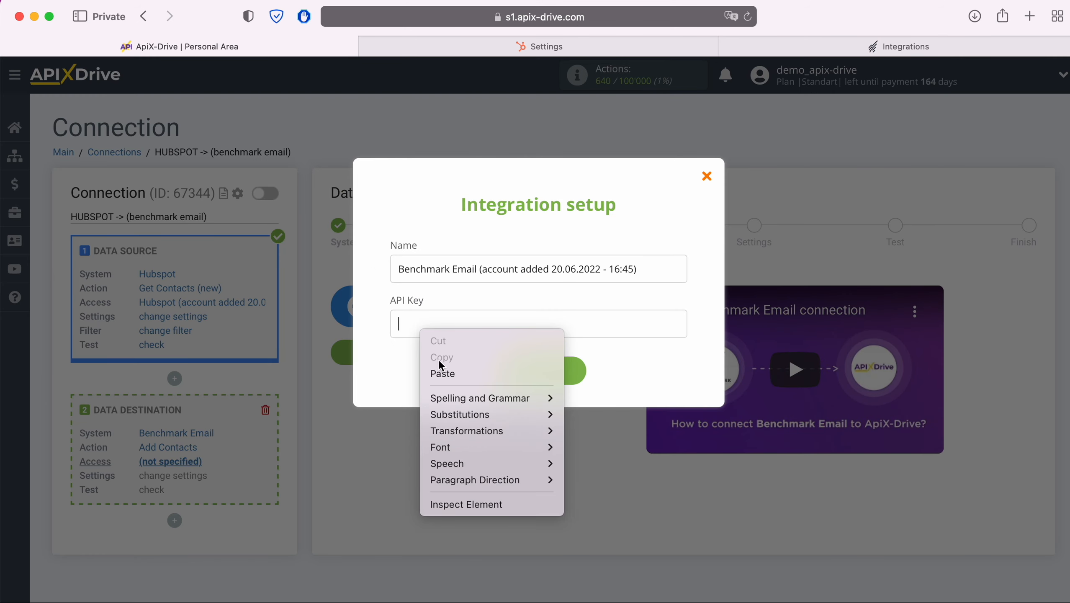
click(446, 369)
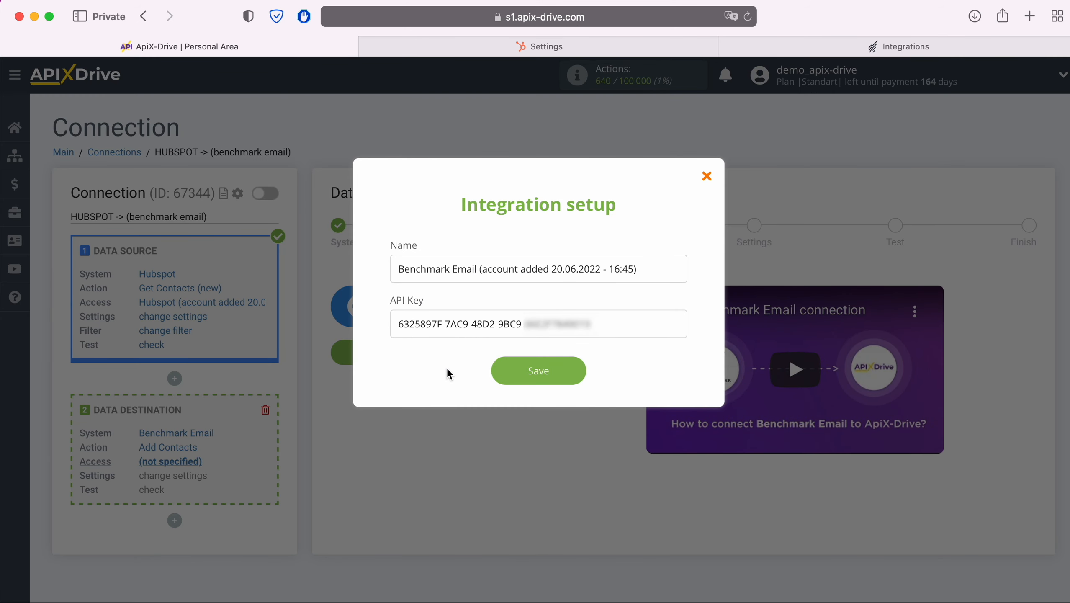
click(530, 375)
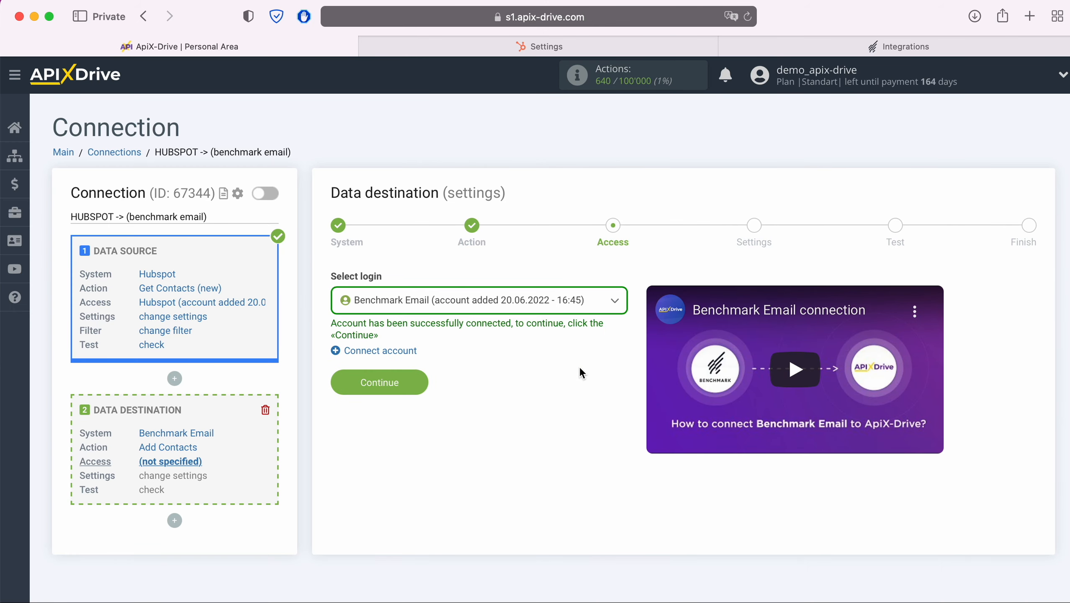
Choose the newly connected Benchmark Email account as the data destination login and proceed
click(559, 301)
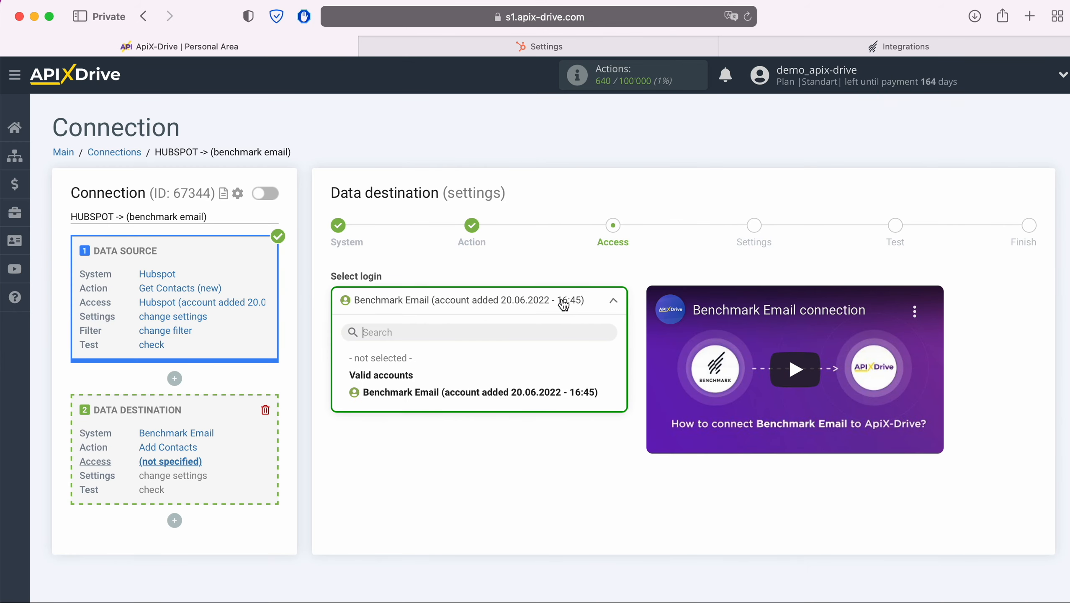
click(526, 391)
click(417, 379)
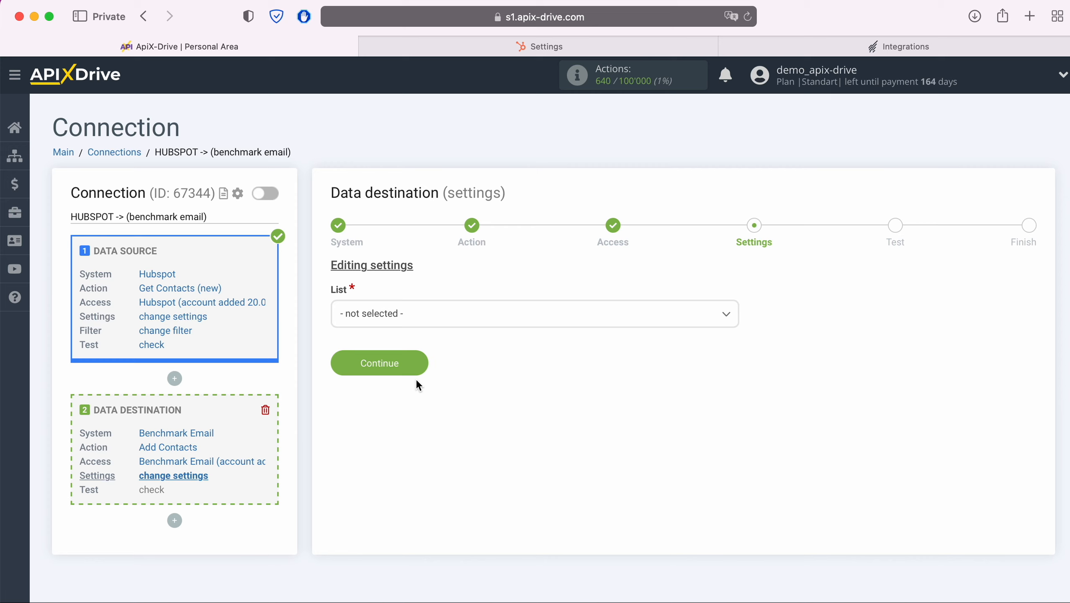
Set the destination list to New Leads and map its E-mail field to the Hubspot Email variable
click(418, 312)
click(393, 424)
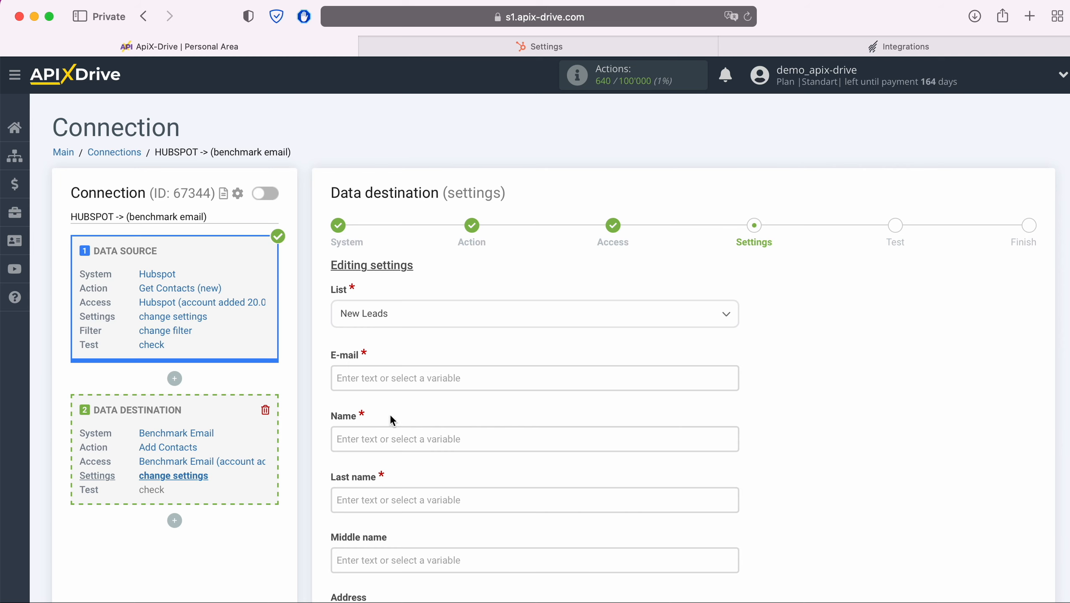
click(390, 379)
scroll(603, 345, down, 5)
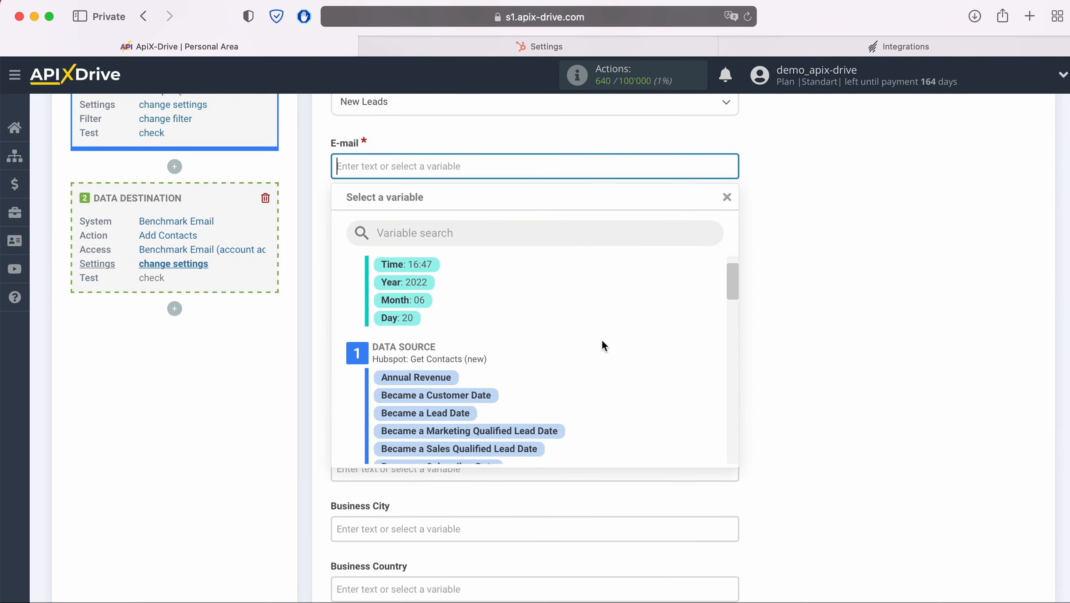
scroll(602, 339, down, 4)
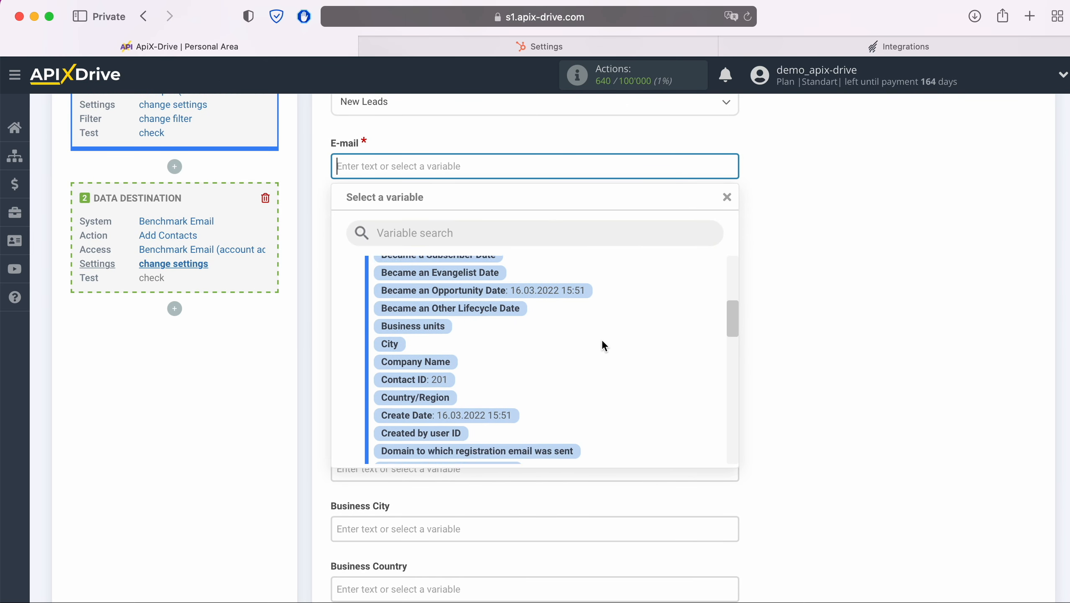
click(515, 393)
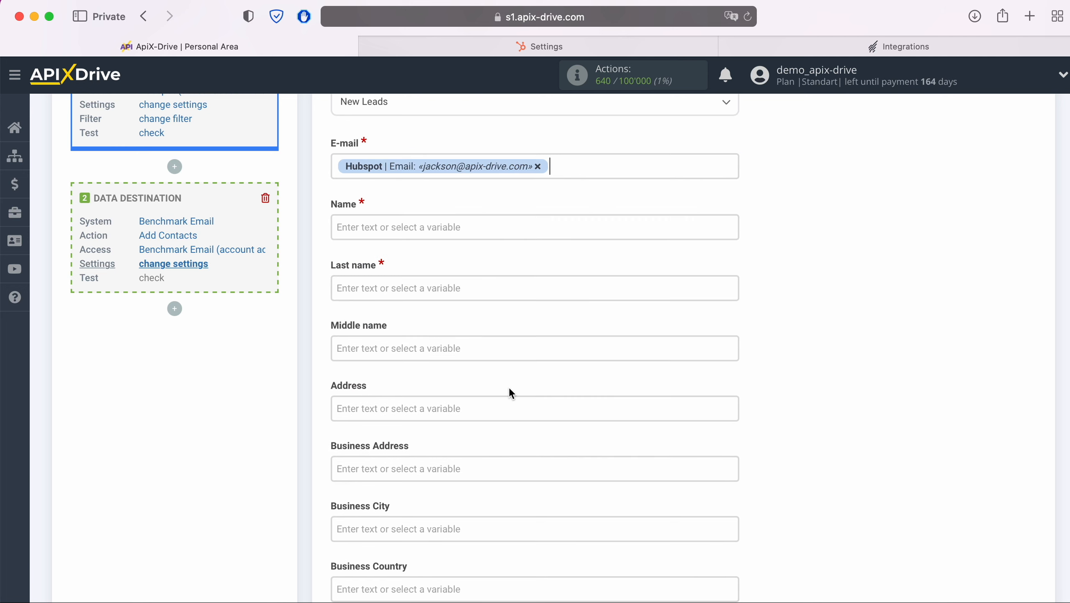
Map the destination Name field to the Hubspot First Name variable
click(441, 230)
scroll(576, 358, down, 10)
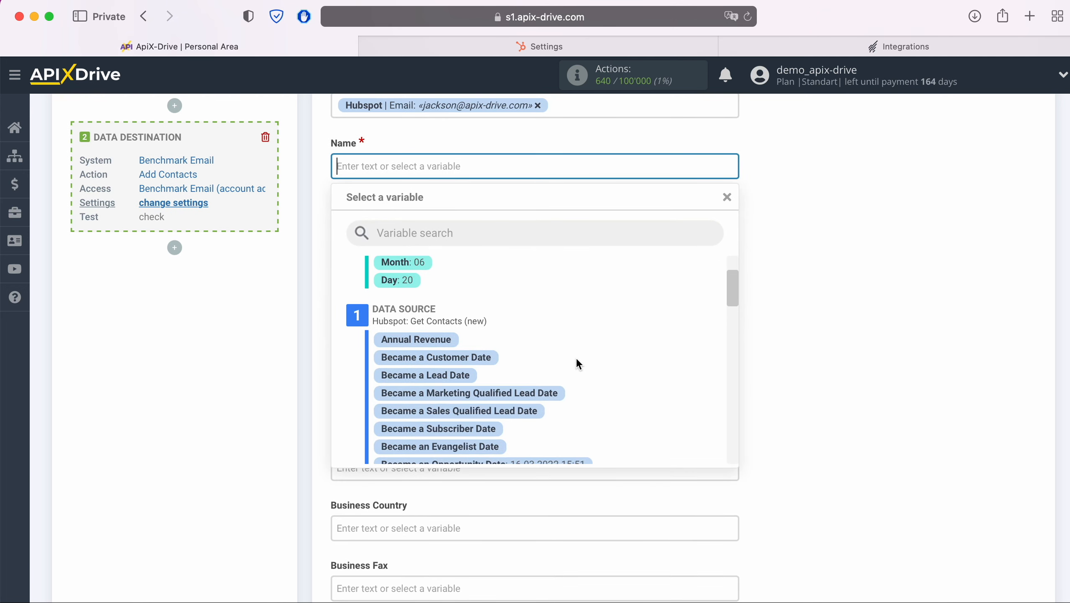
scroll(577, 364, down, 5)
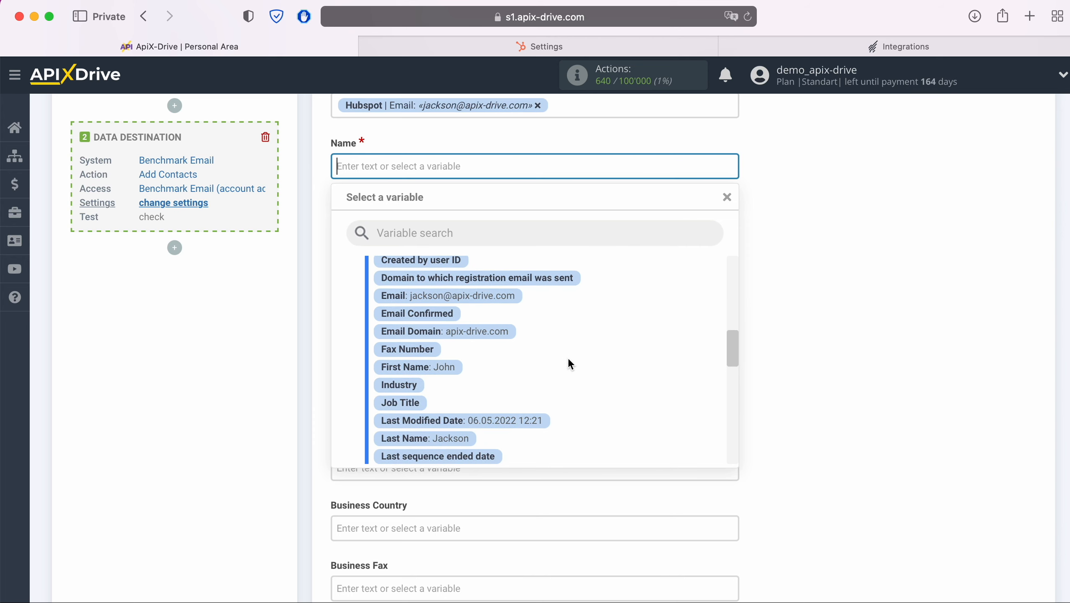
click(452, 366)
Map the destination Last name field to the Hubspot Last Name variable
click(437, 229)
scroll(574, 363, down, 6)
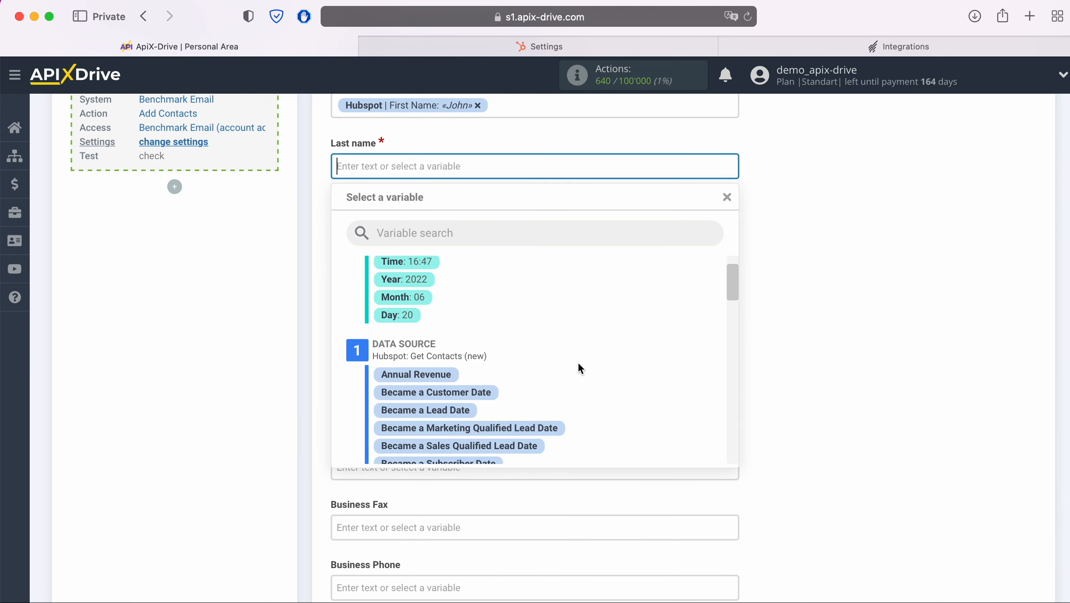
scroll(579, 363, down, 4)
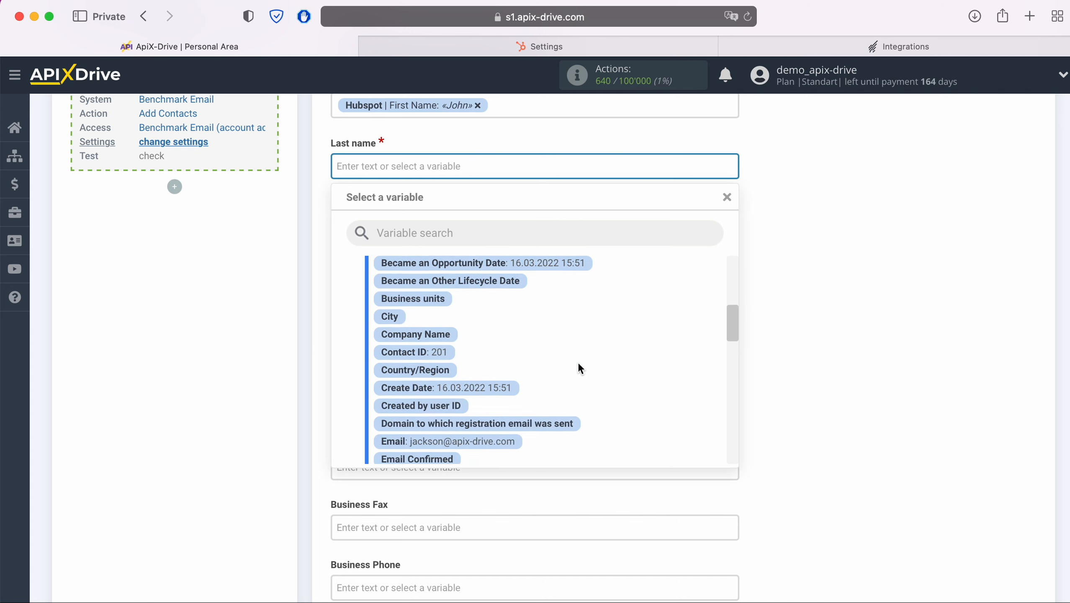
scroll(579, 366, down, 3)
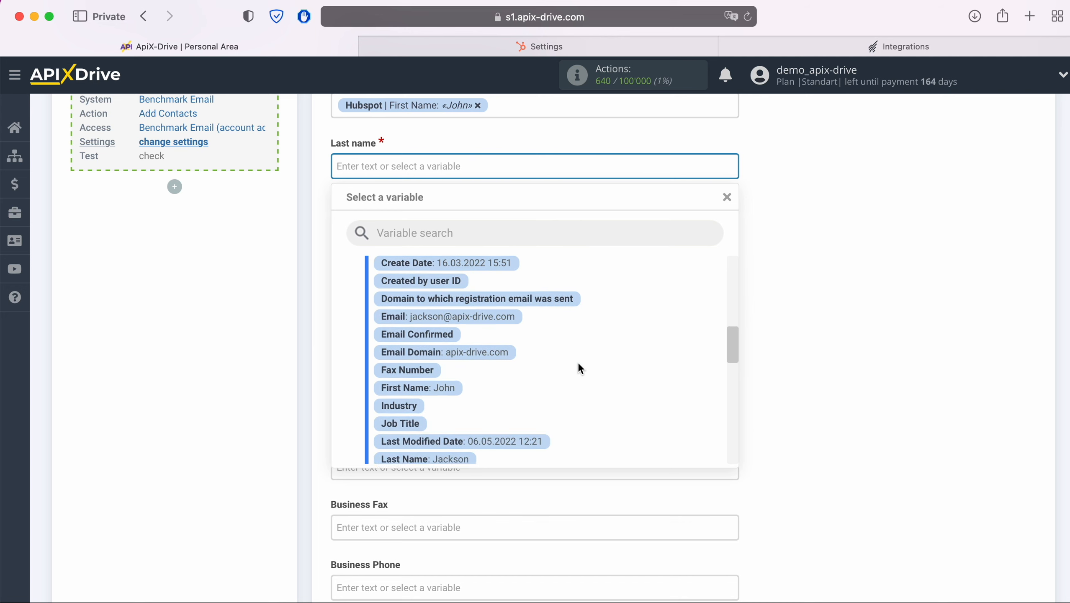
click(462, 425)
Map the destination Business Phone field to the Hubspot Mobile Phone Number variable
scroll(462, 427, down, 5)
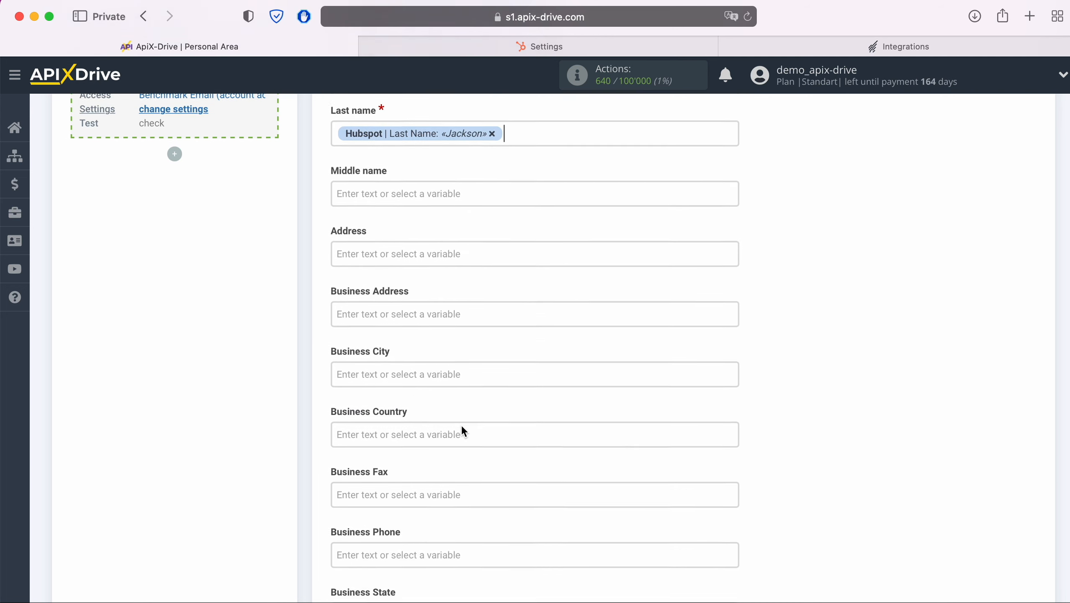
scroll(461, 425, down, 2)
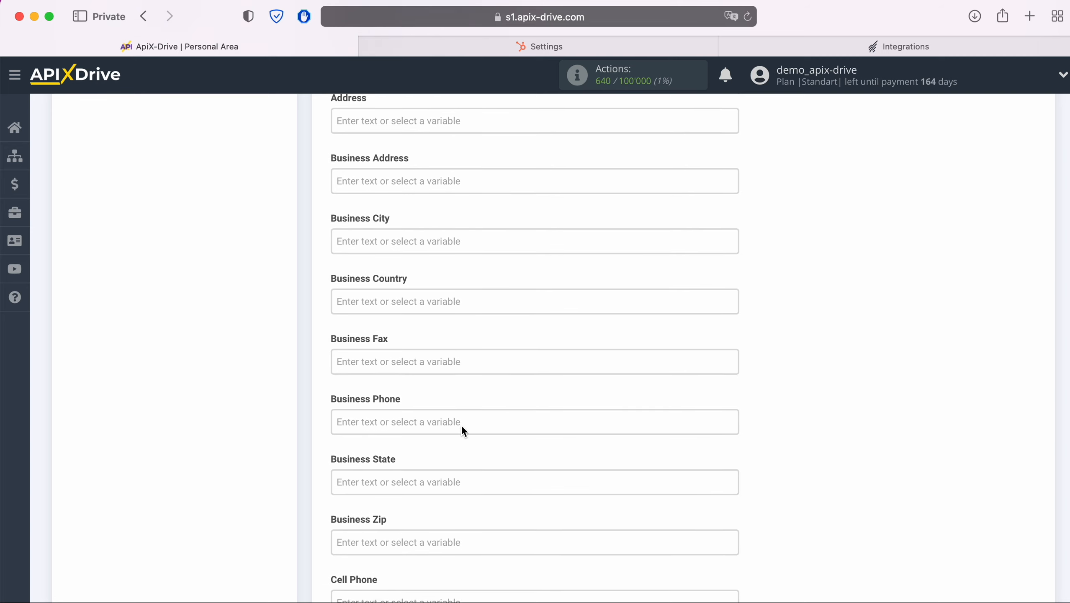
click(442, 399)
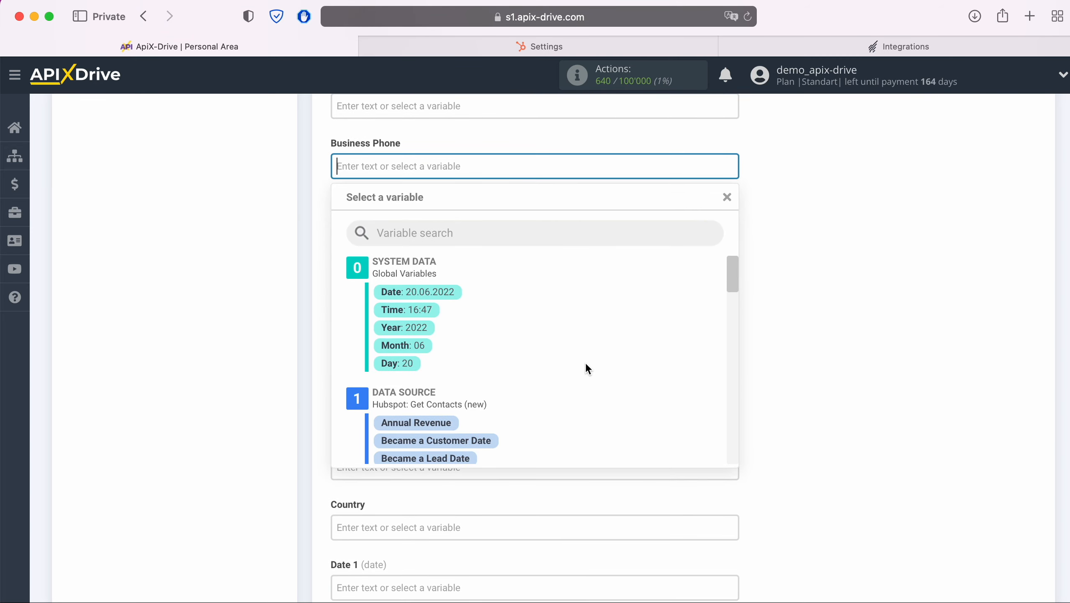
scroll(587, 364, down, 6)
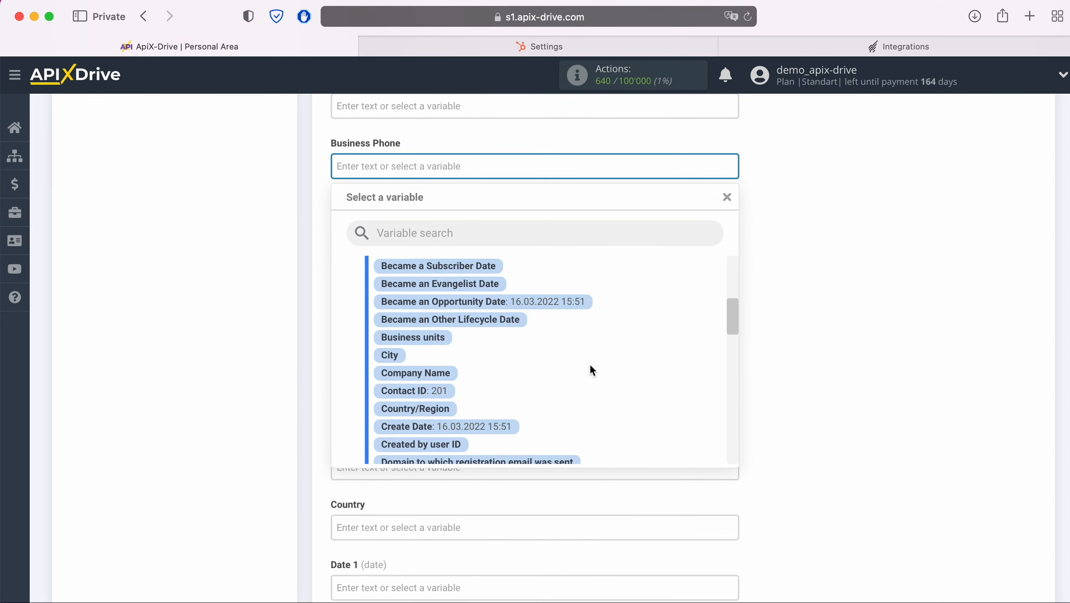
scroll(591, 366, down, 4)
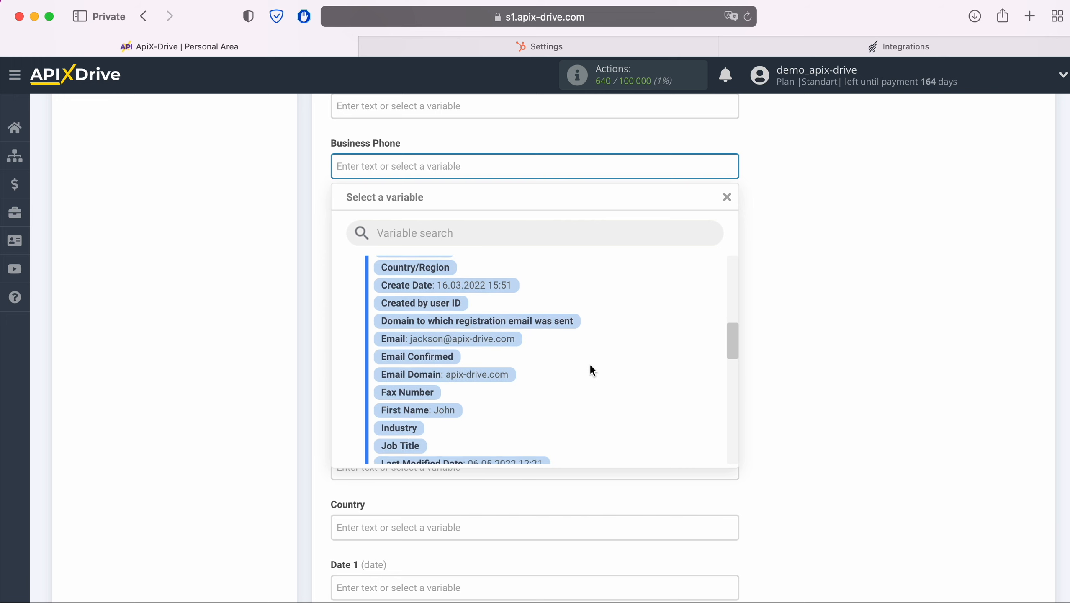
scroll(591, 366, down, 5)
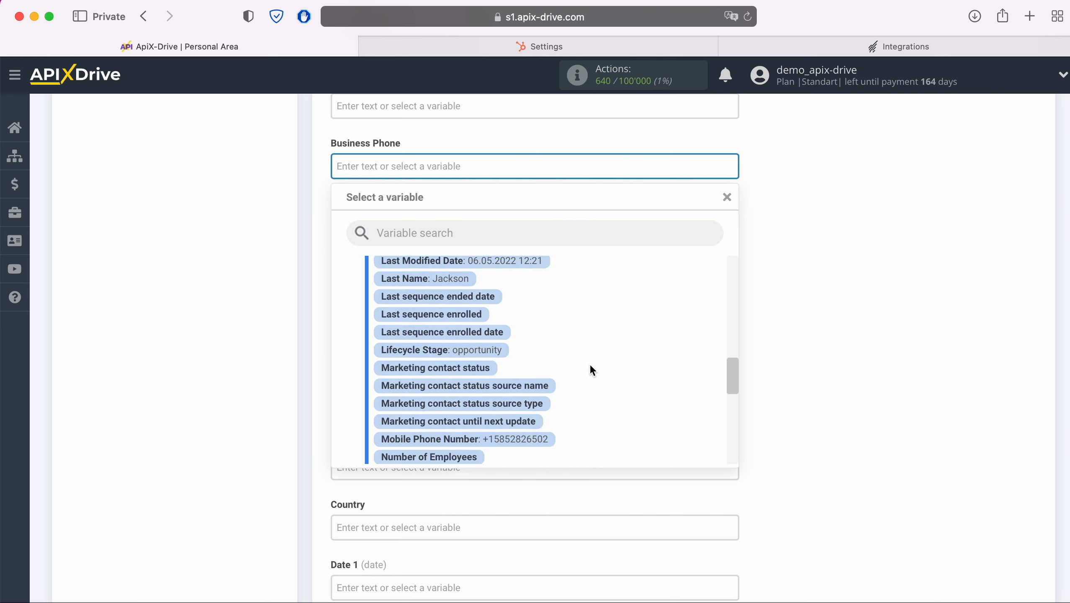
scroll(589, 370, down, 3)
click(534, 385)
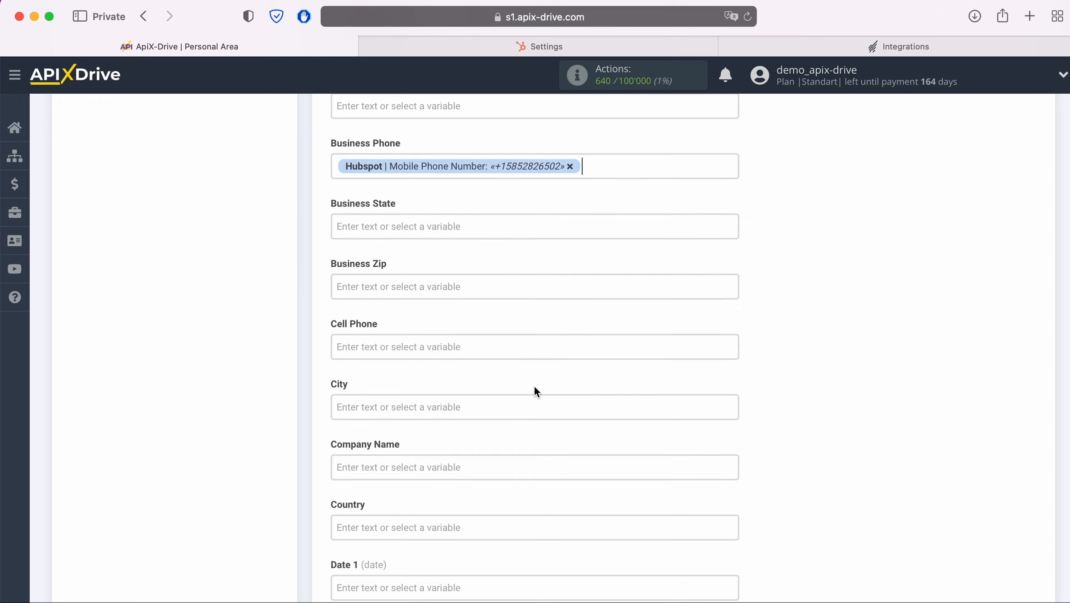
Map the destination Cell Phone field to the Hubspot Mobile Phone Number variable
click(489, 347)
scroll(549, 351, down, 4)
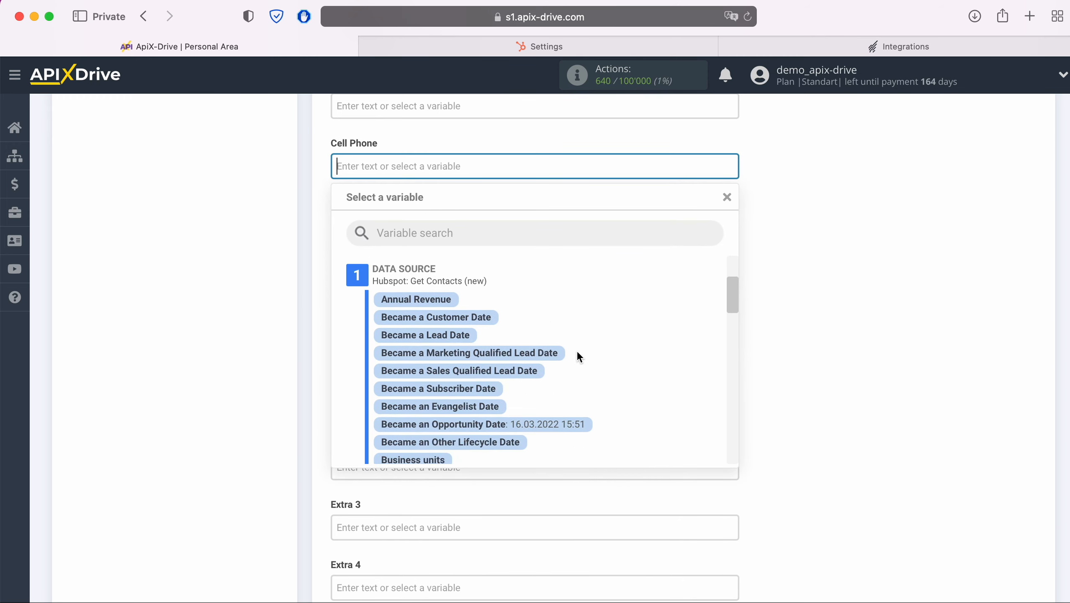
scroll(601, 368, down, 5)
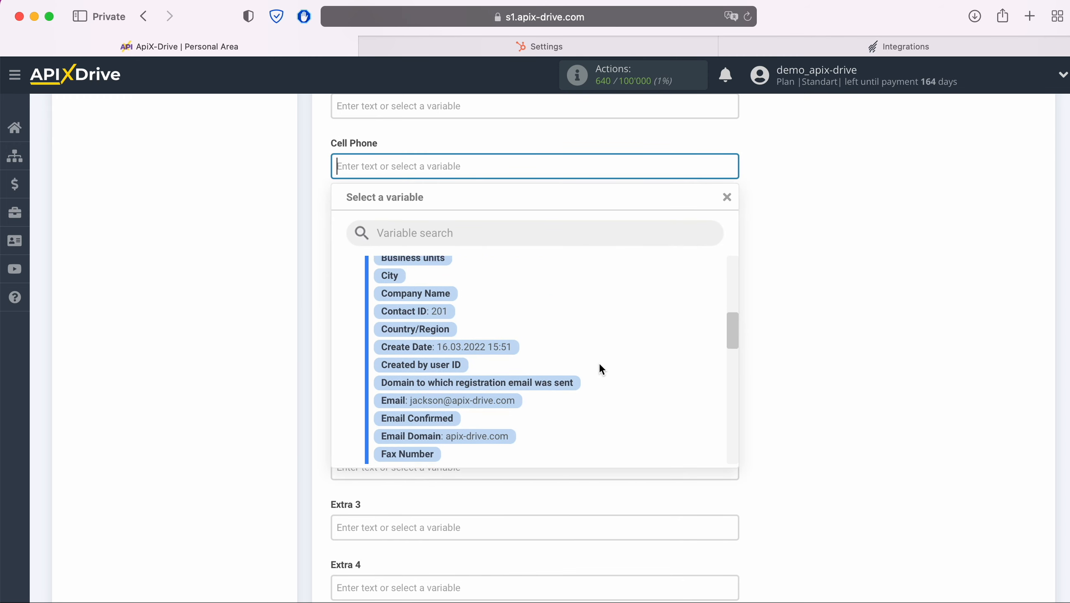
scroll(601, 368, down, 5)
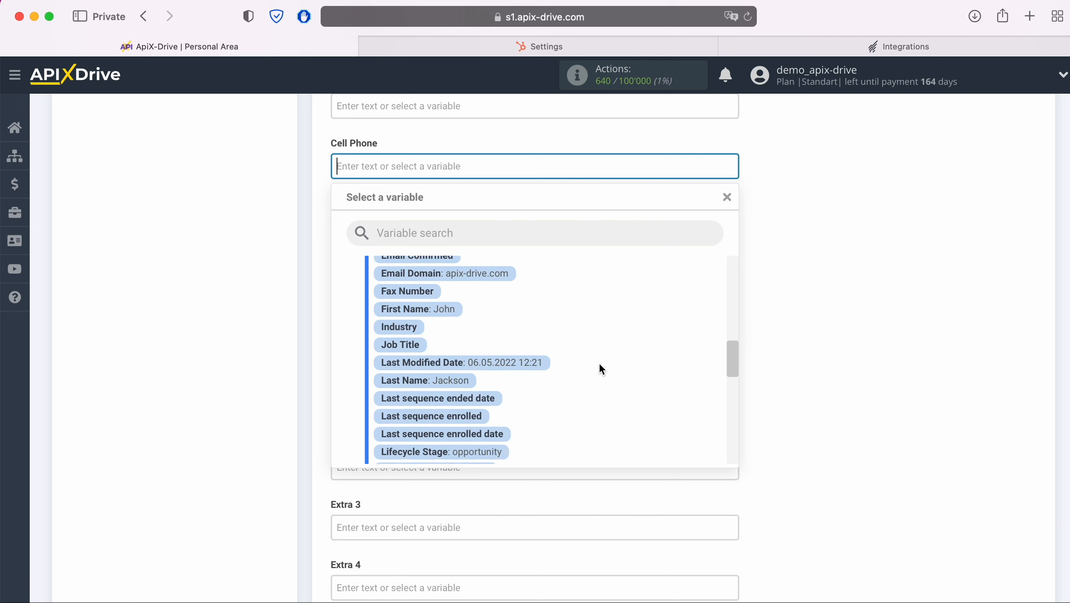
scroll(599, 363, down, 5)
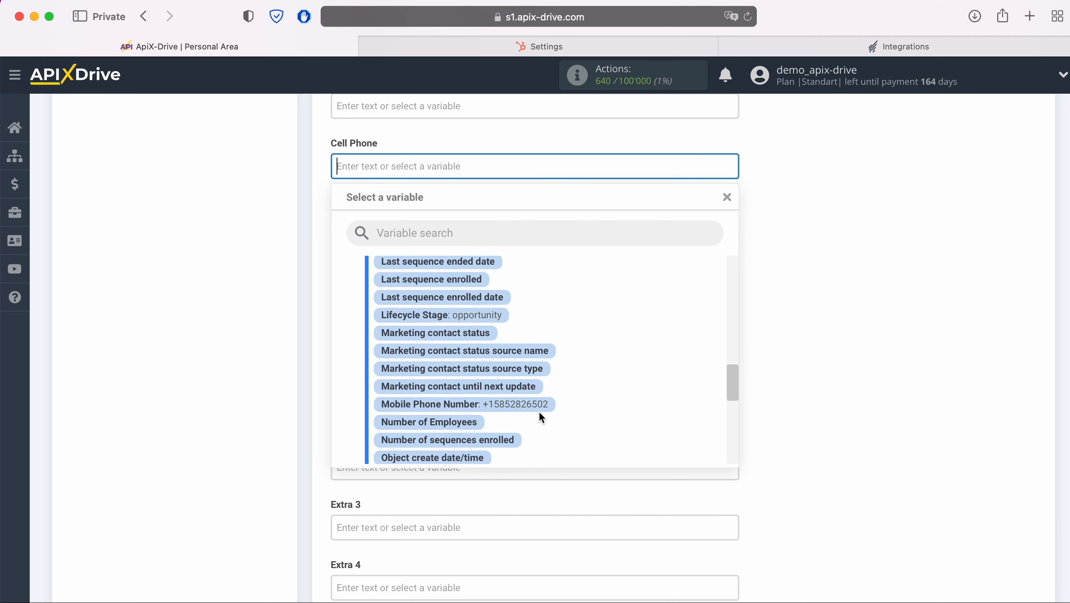
click(539, 406)
Fill the destination Job Title field with the fixed text "New Contact from Hubspot"
scroll(541, 407, down, 10)
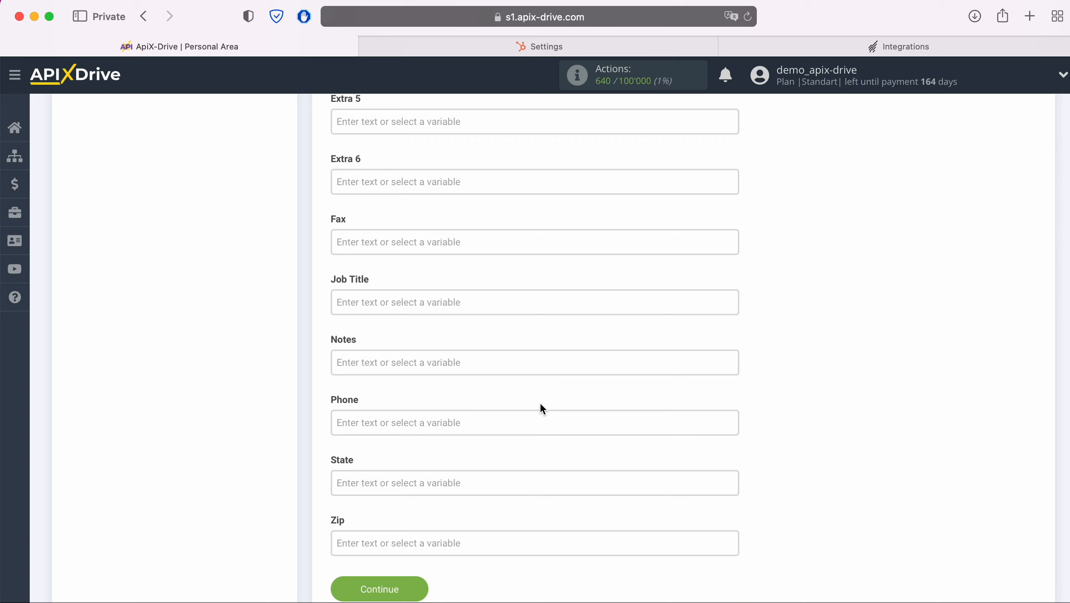
click(401, 302)
scroll(401, 320, down, 4)
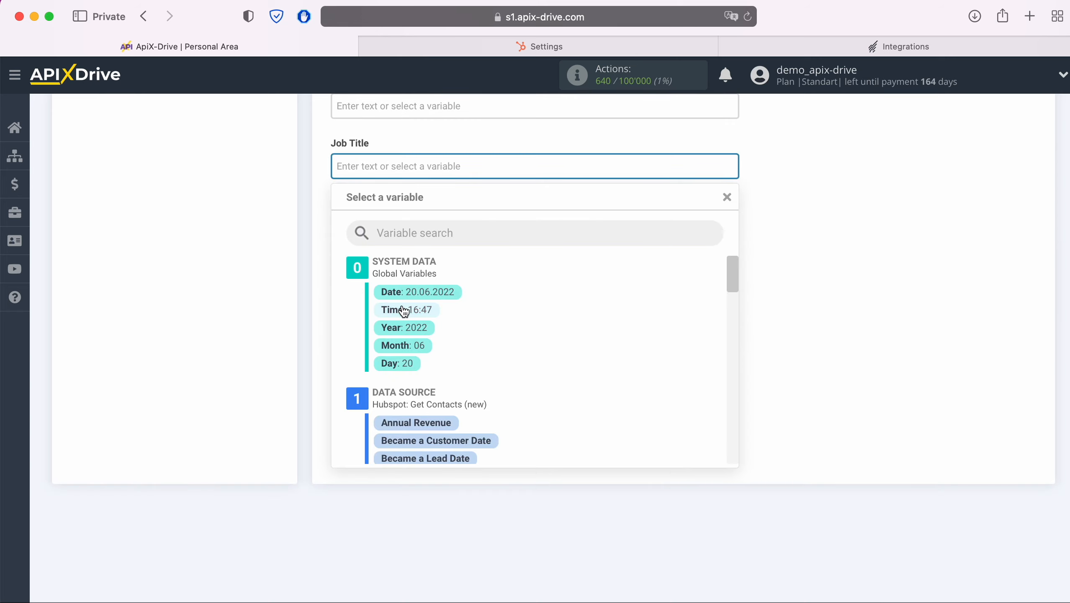
text(New Contac)
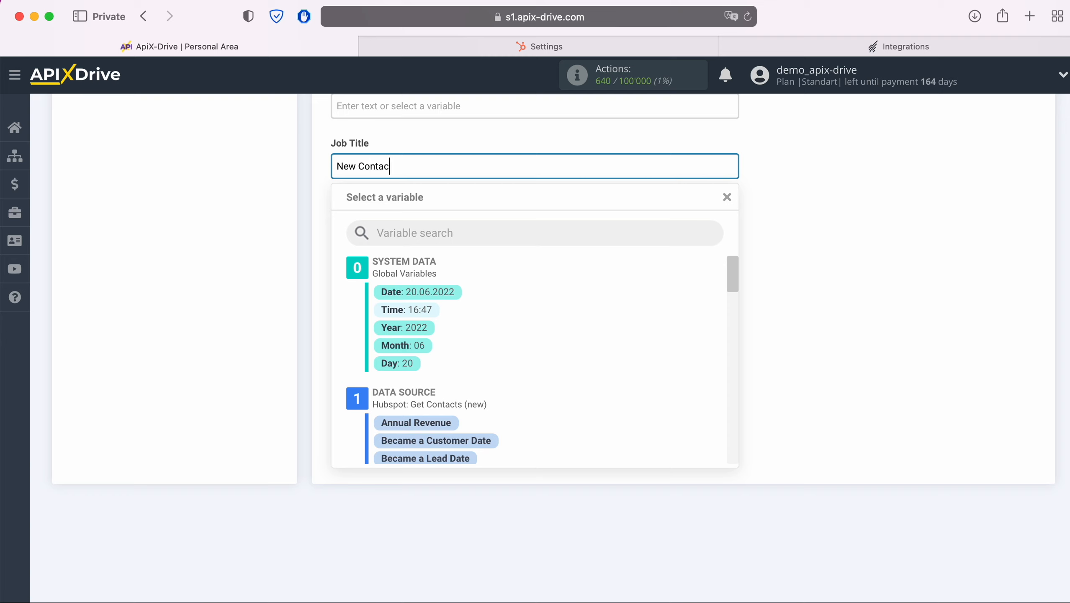
text(t from Hubspot)
click(277, 335)
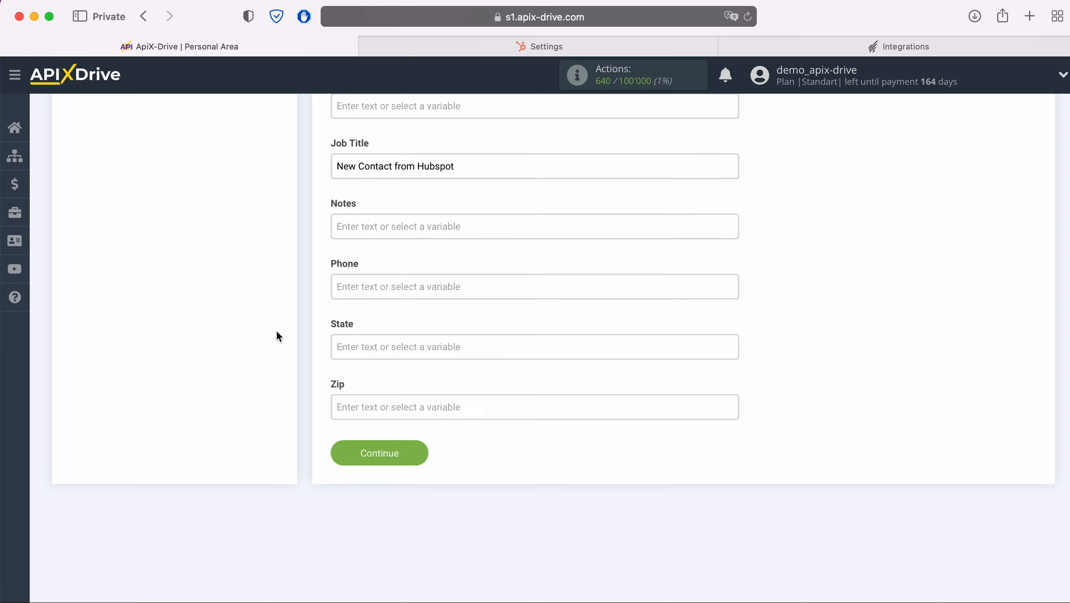
Map the destination Phone field to the Hubspot Mobile Phone Number variable
click(435, 286)
scroll(549, 337, down, 3)
scroll(636, 378, down, 5)
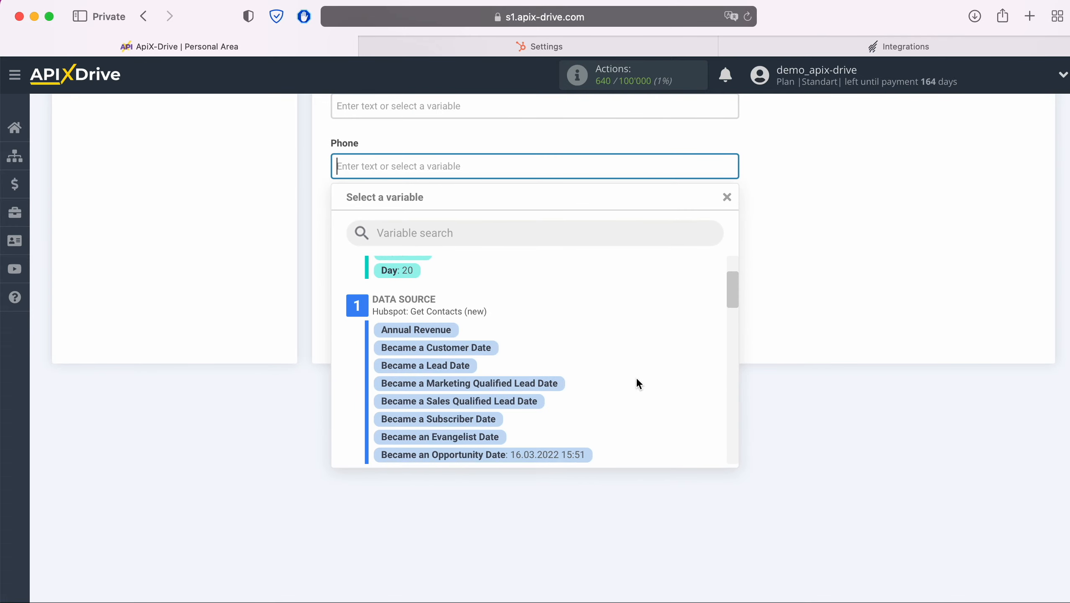
scroll(631, 380, down, 8)
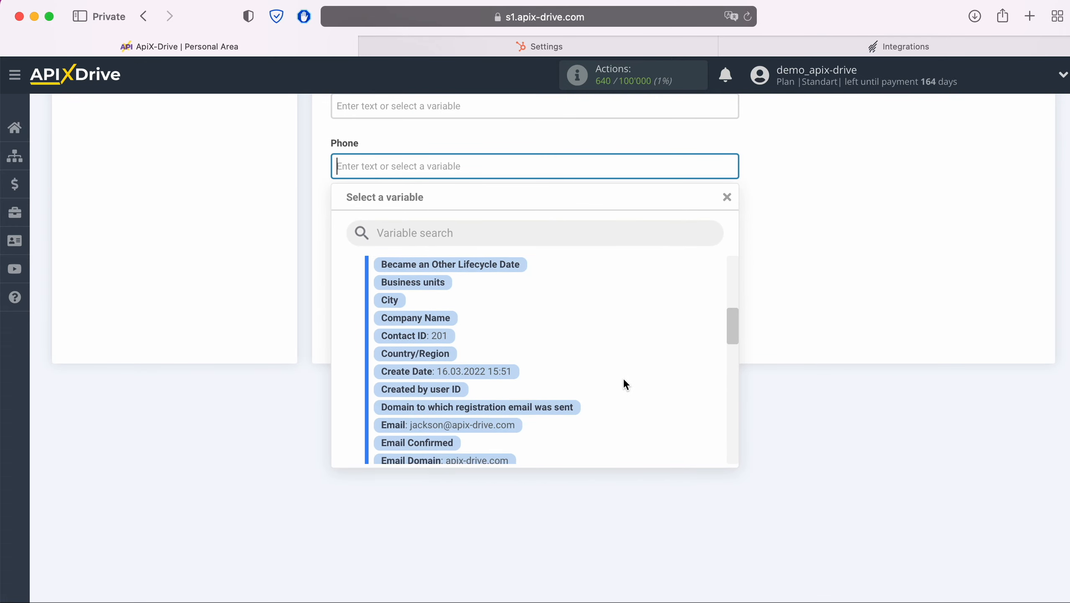
scroll(621, 382, down, 6)
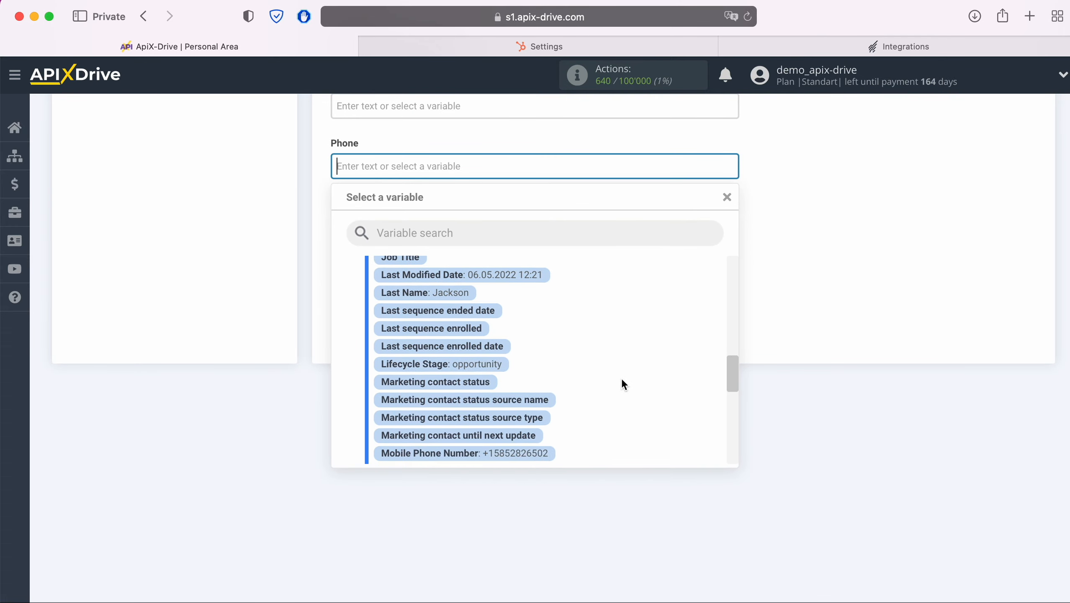
click(543, 400)
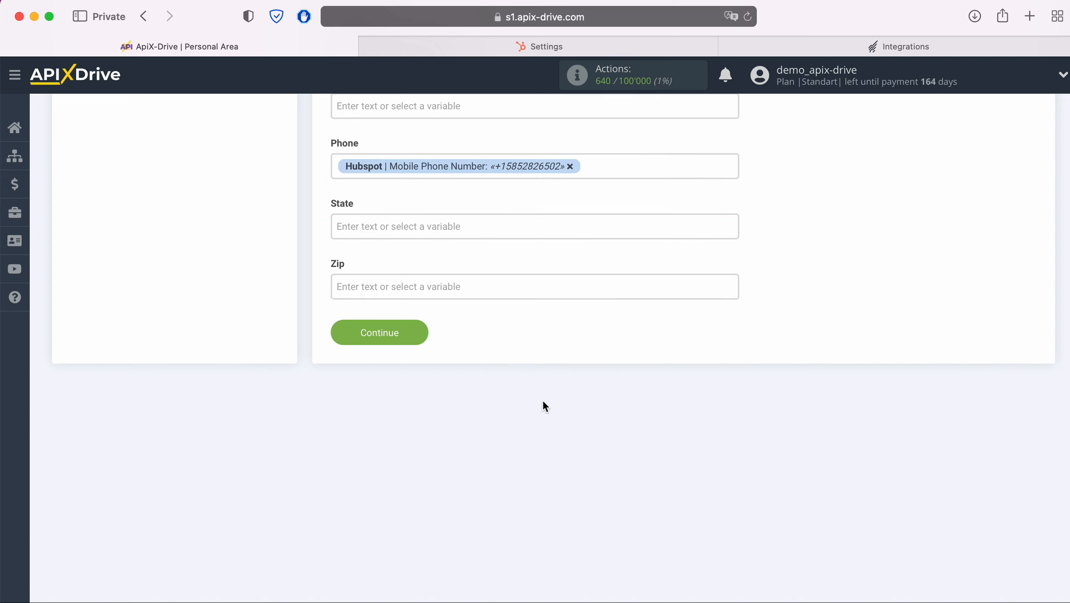
Accept the destination field settings, review the sample data and send it as a test to Benchmark Email
click(418, 331)
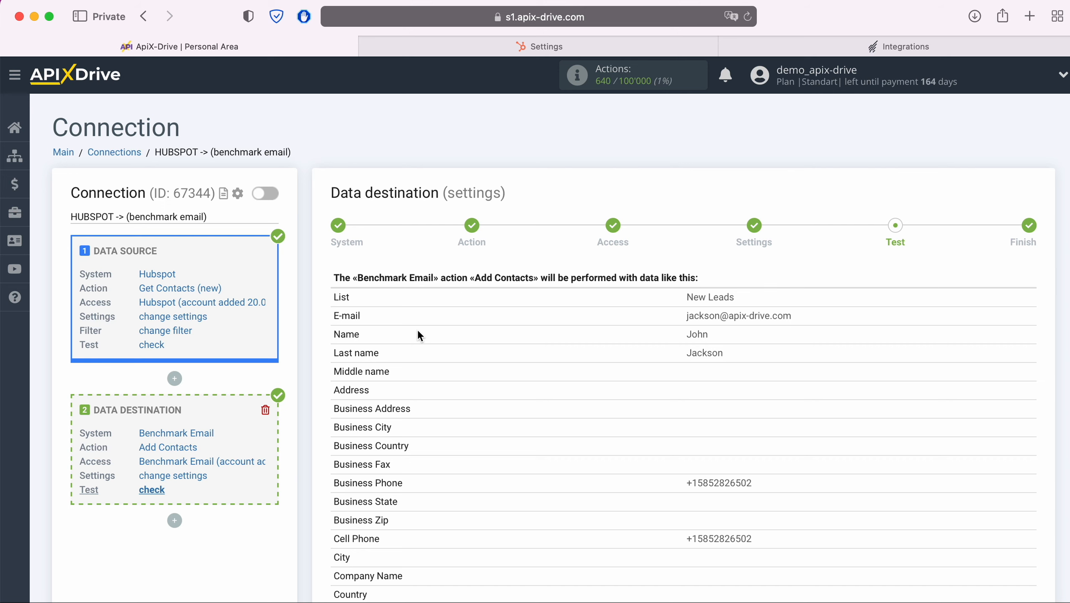
scroll(418, 334, down, 5)
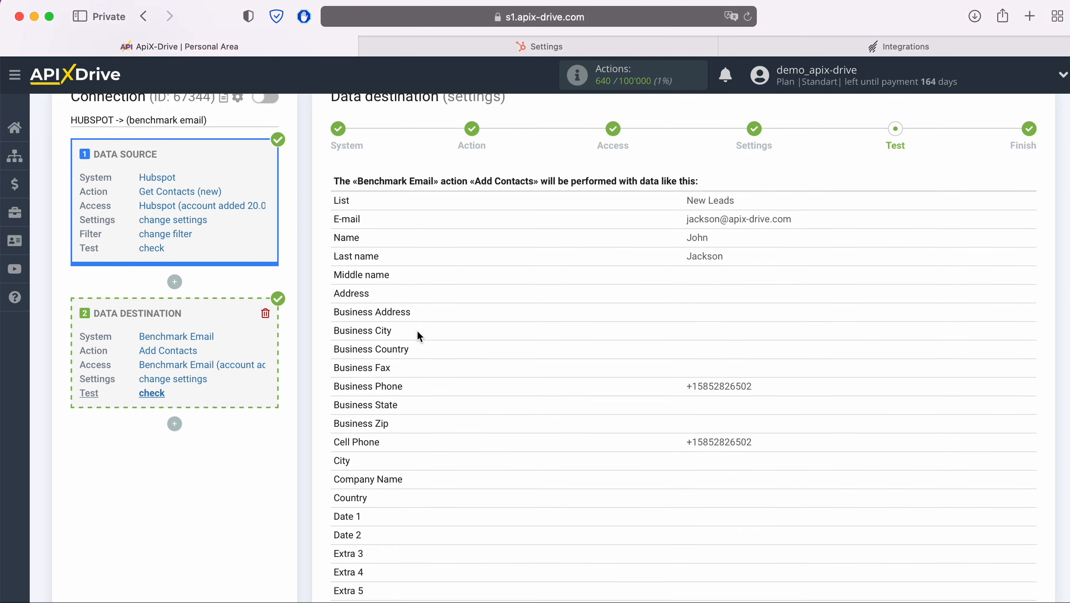
scroll(418, 335, down, 3)
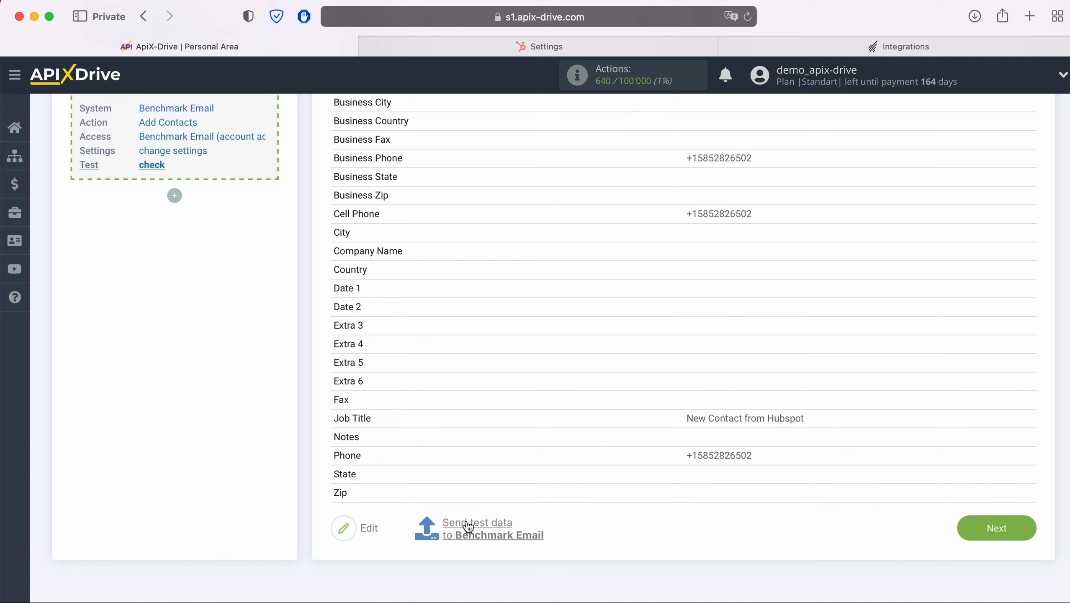
click(479, 525)
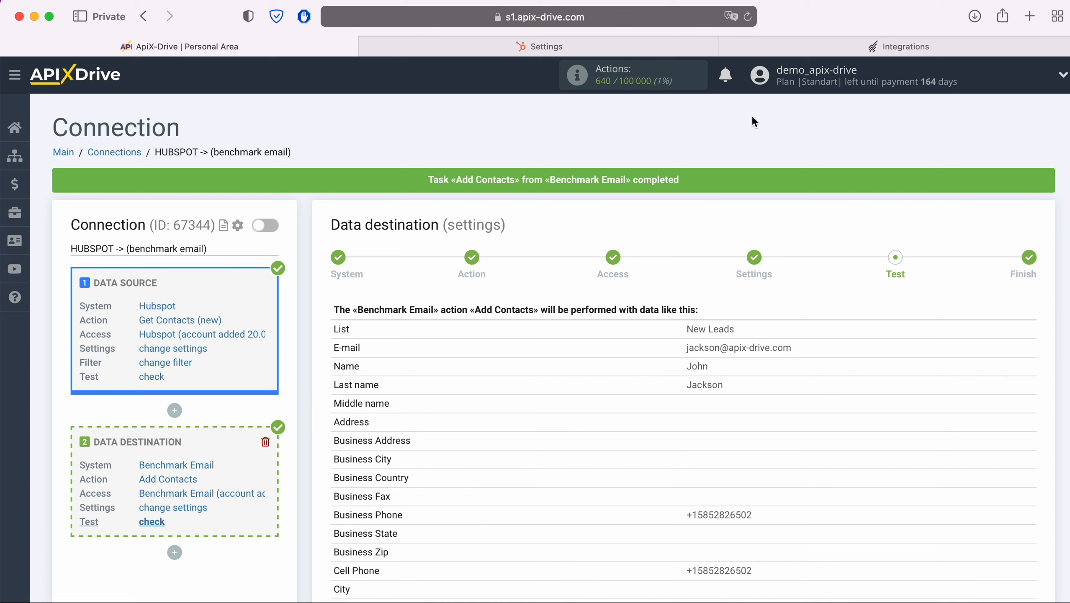
Switch to Benchmark Email and open the test contact's details from the New Leads contact list
click(759, 44)
click(90, 205)
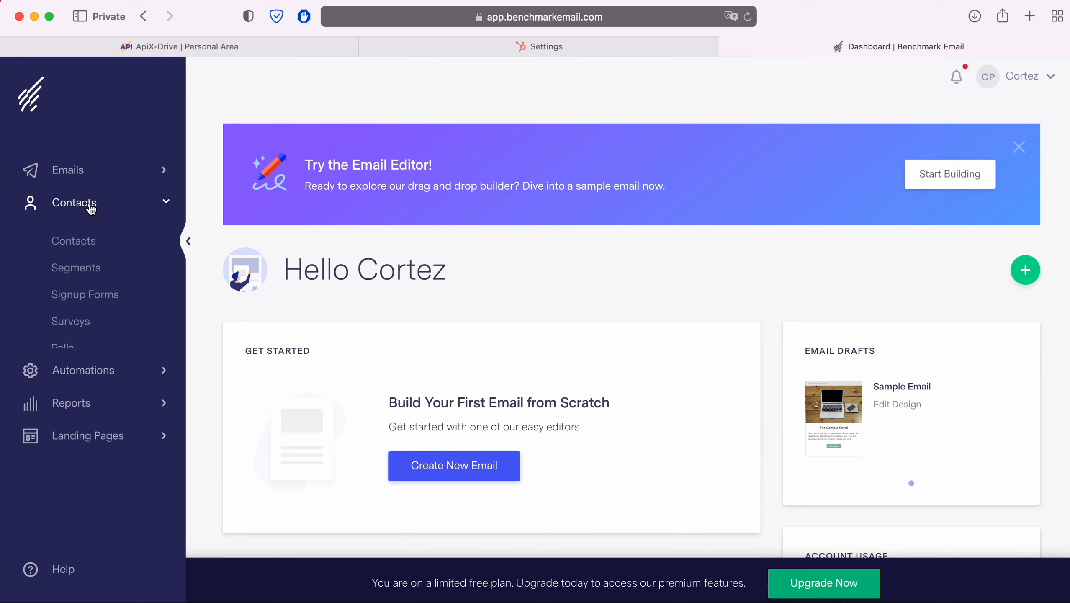
click(86, 241)
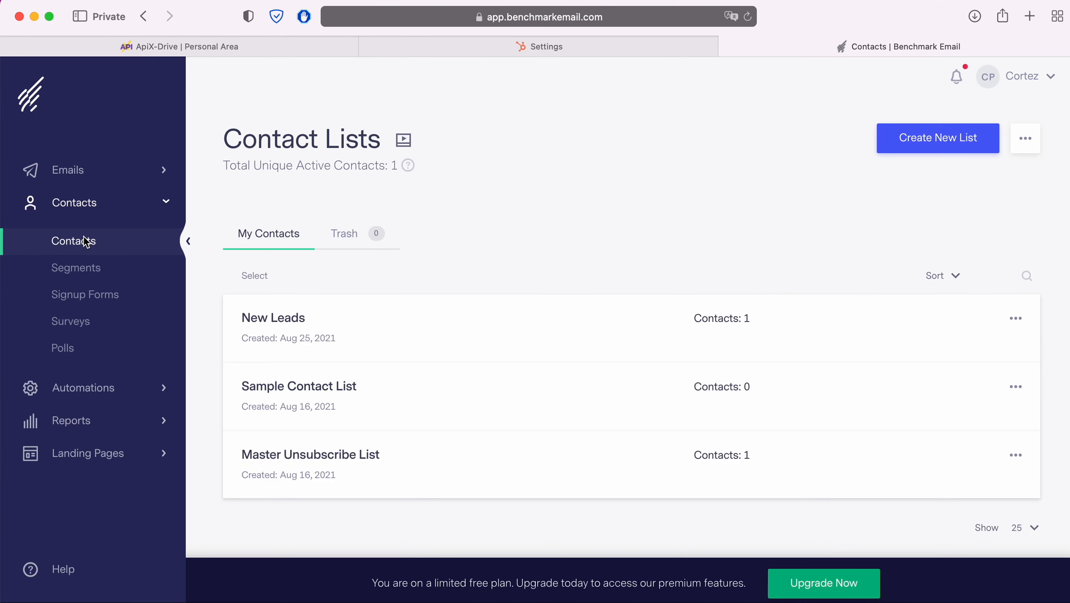
click(274, 320)
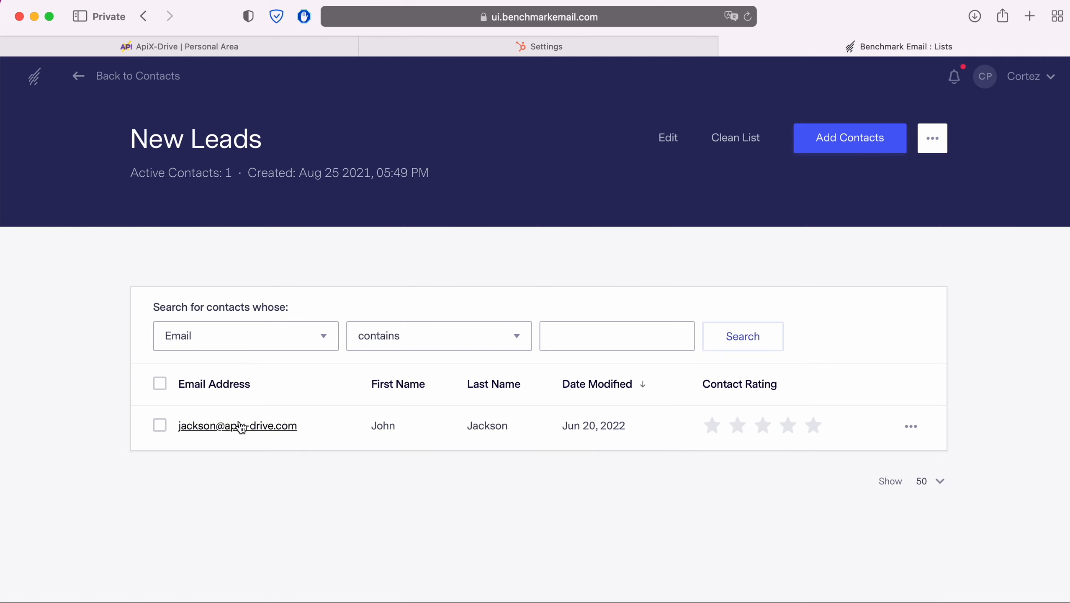
click(240, 426)
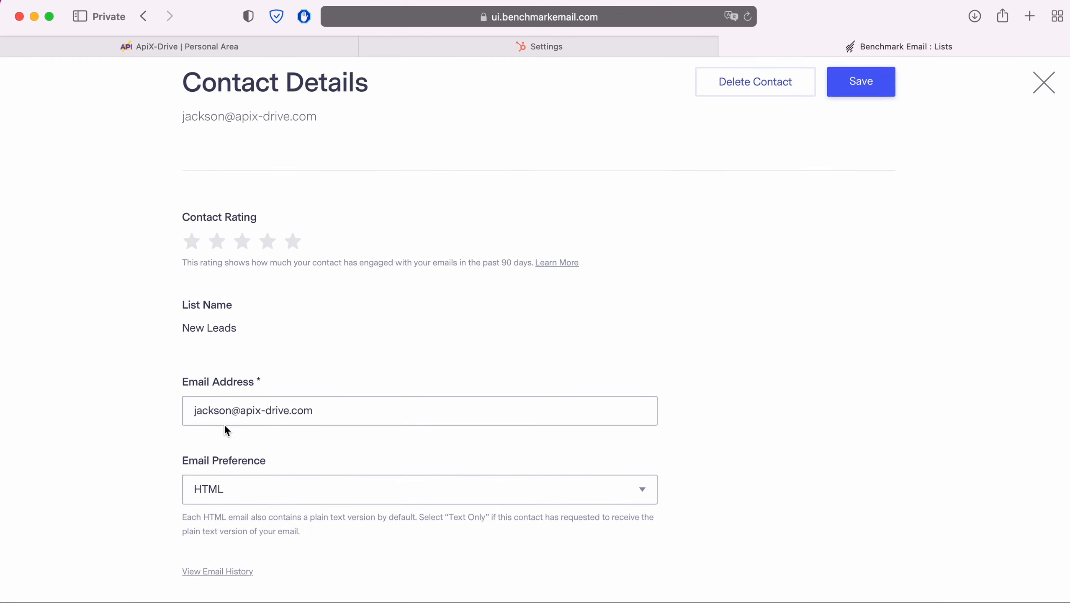
Examine the test contact's name, phone, job title and other fields against the data sent from Hubspot
scroll(226, 429, down, 5)
scroll(225, 426, down, 8)
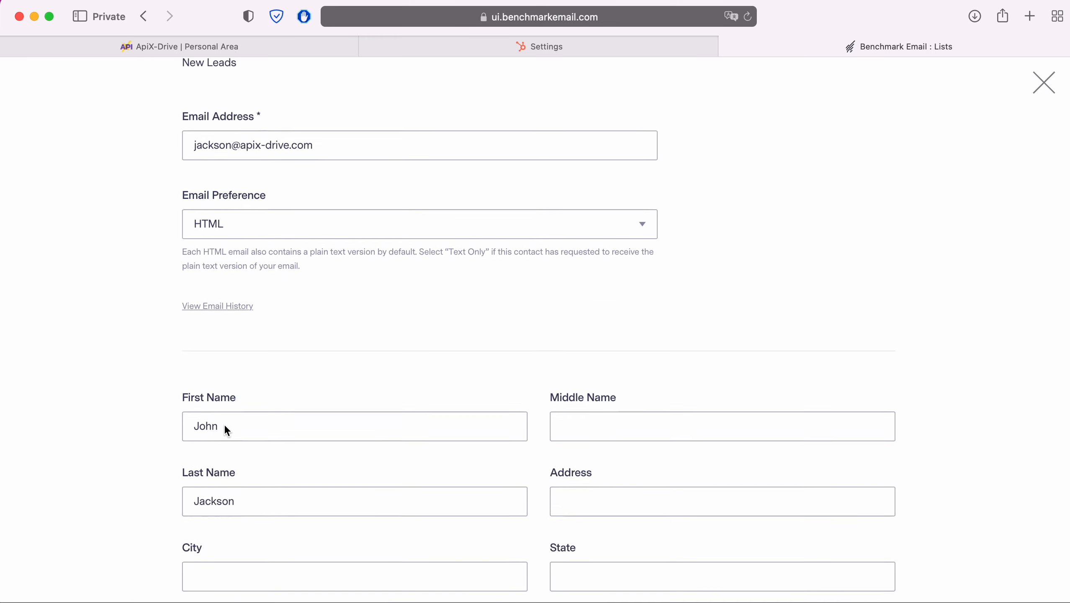
scroll(225, 426, down, 5)
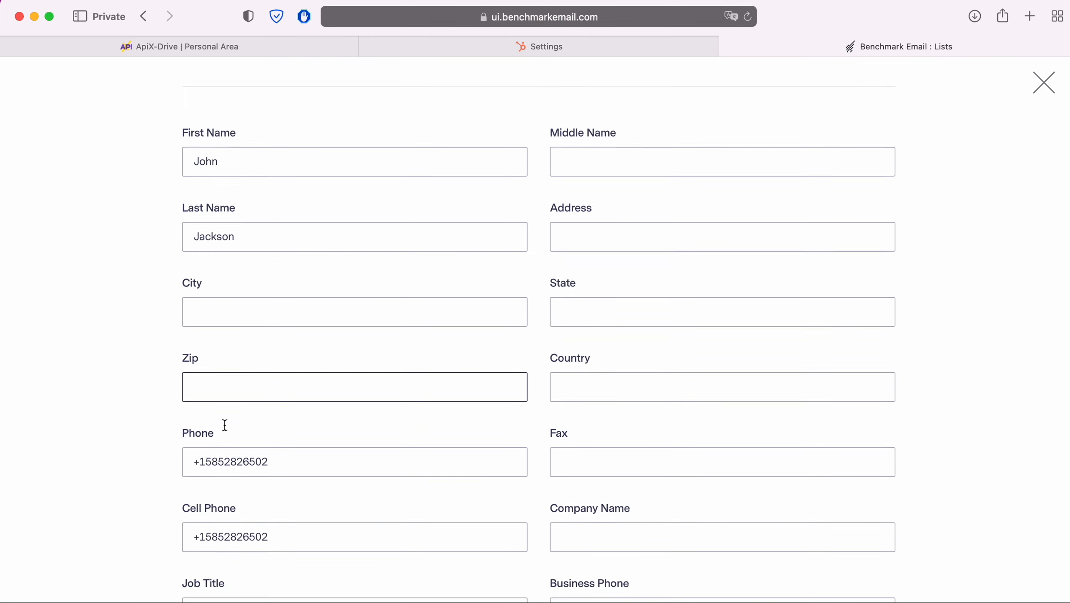
scroll(225, 426, down, 5)
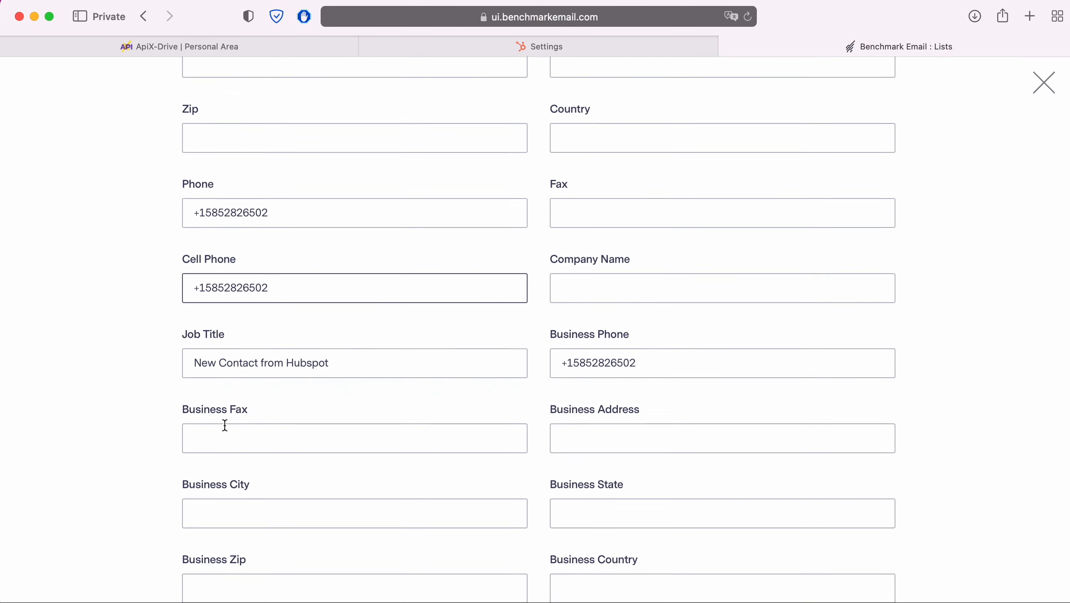
scroll(225, 425, down, 7)
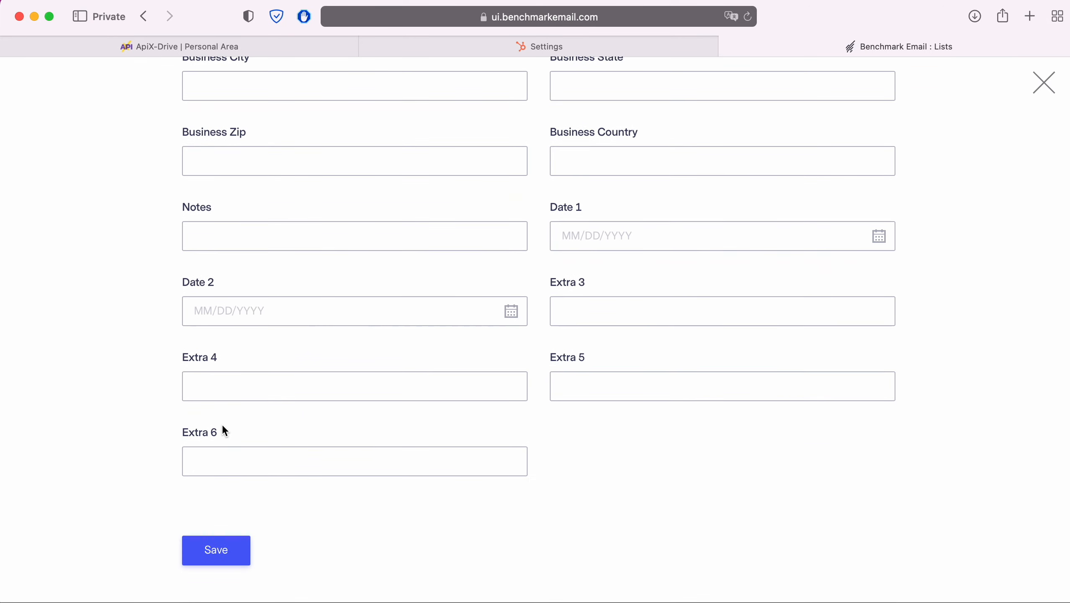
scroll(223, 425, up, 12)
scroll(224, 431, up, 10)
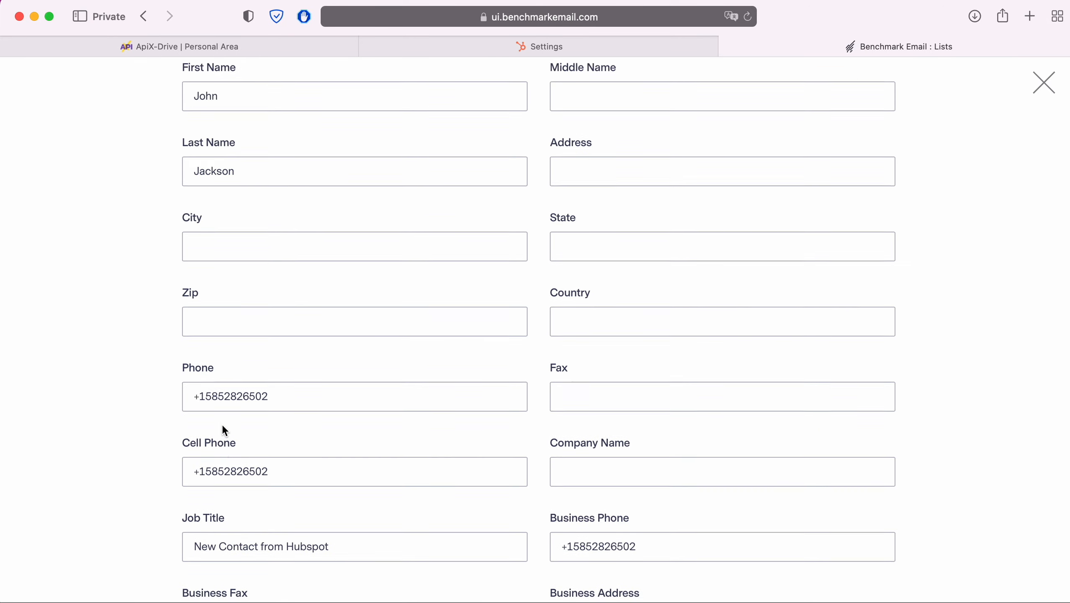
scroll(224, 431, up, 6)
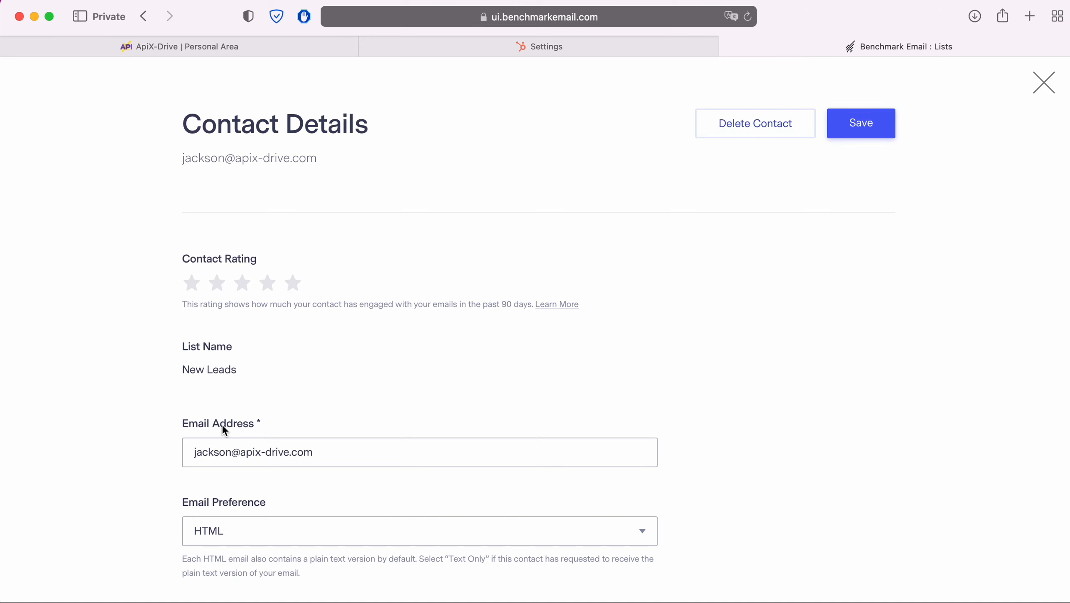
Return to ApiX-Drive, finish the data destination setup and enable automatic updates for the connection
click(192, 46)
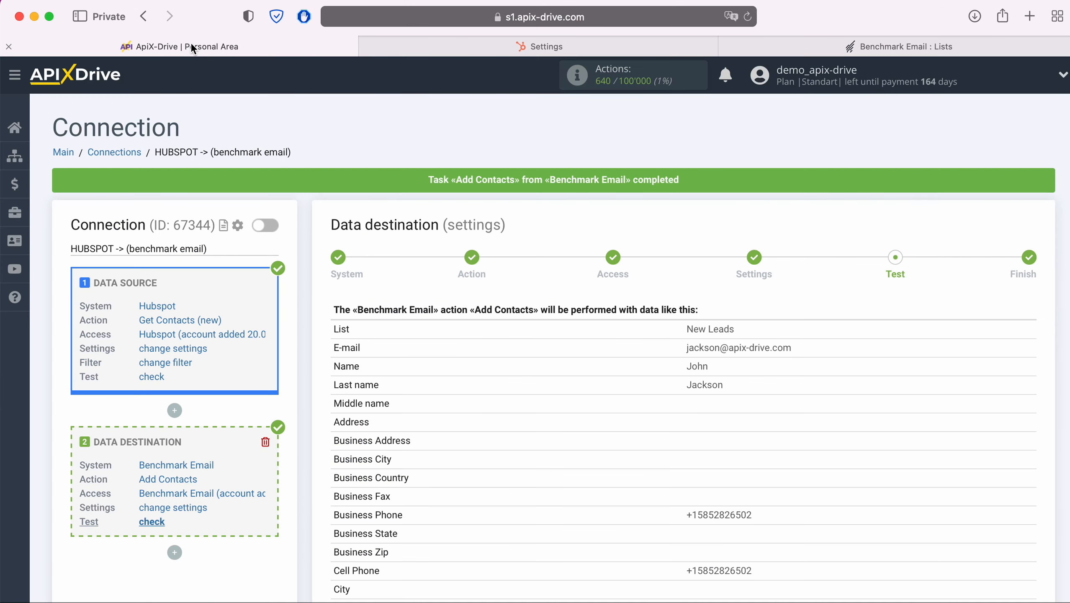
scroll(880, 463, down, 10)
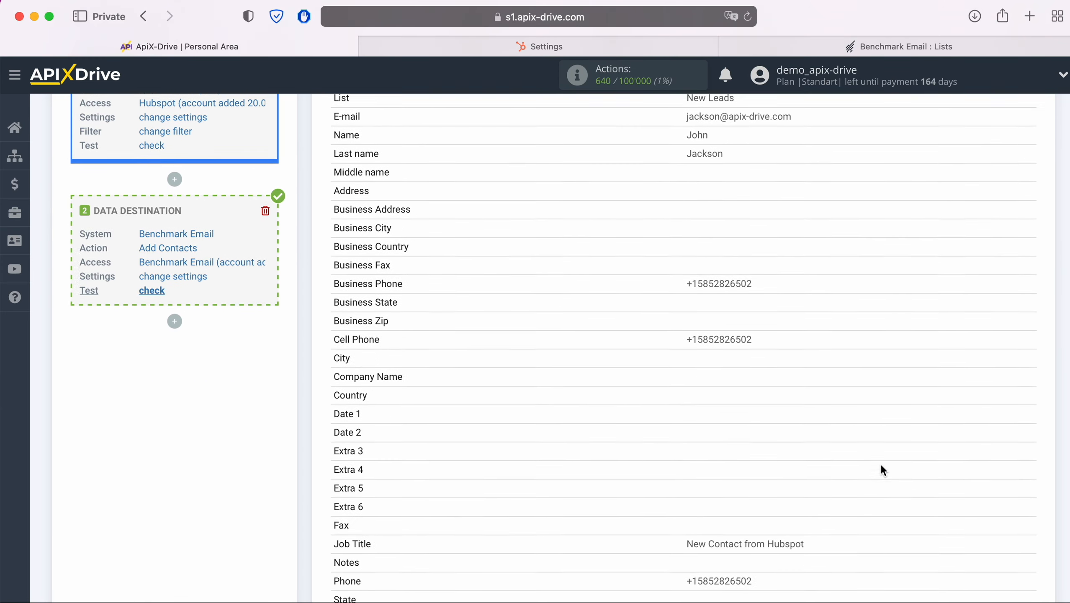
click(1029, 522)
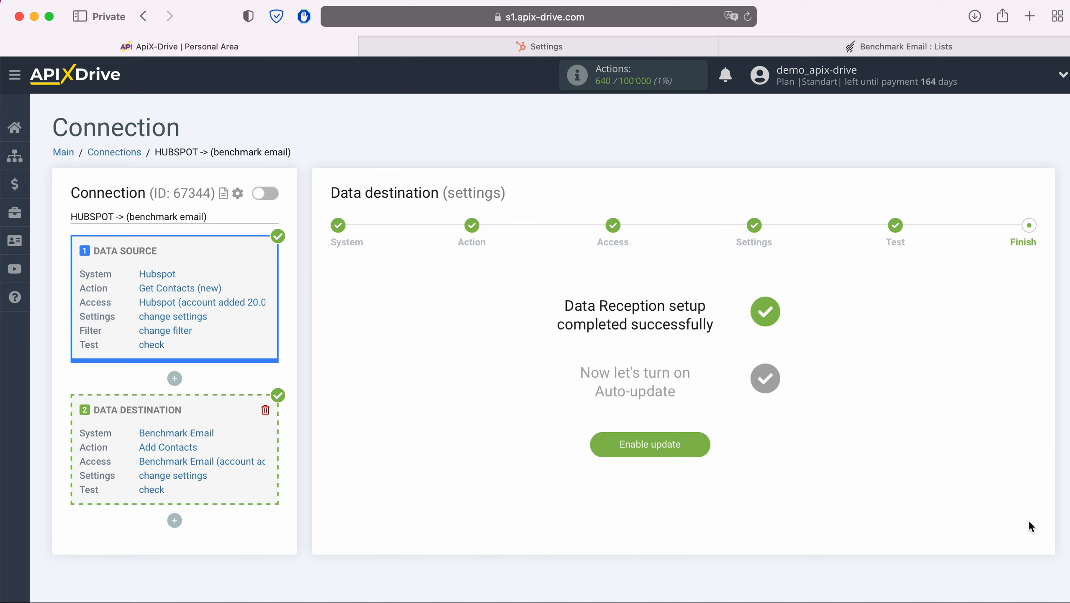
click(701, 441)
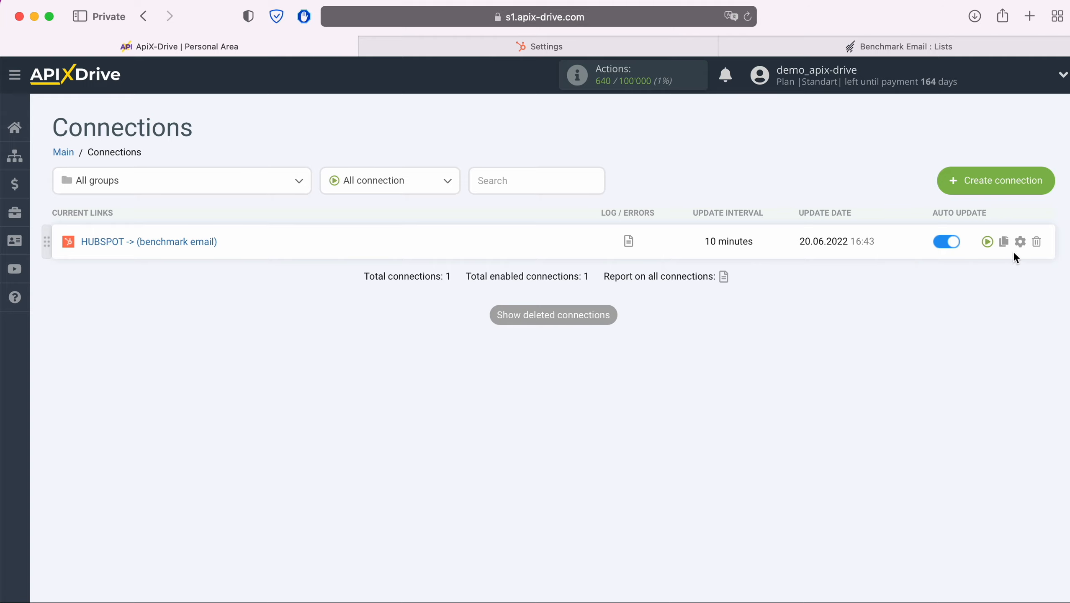
Set the update interval of the HUBSPOT -> (benchmark email) connection to 5 minutes and save its setup
click(1021, 241)
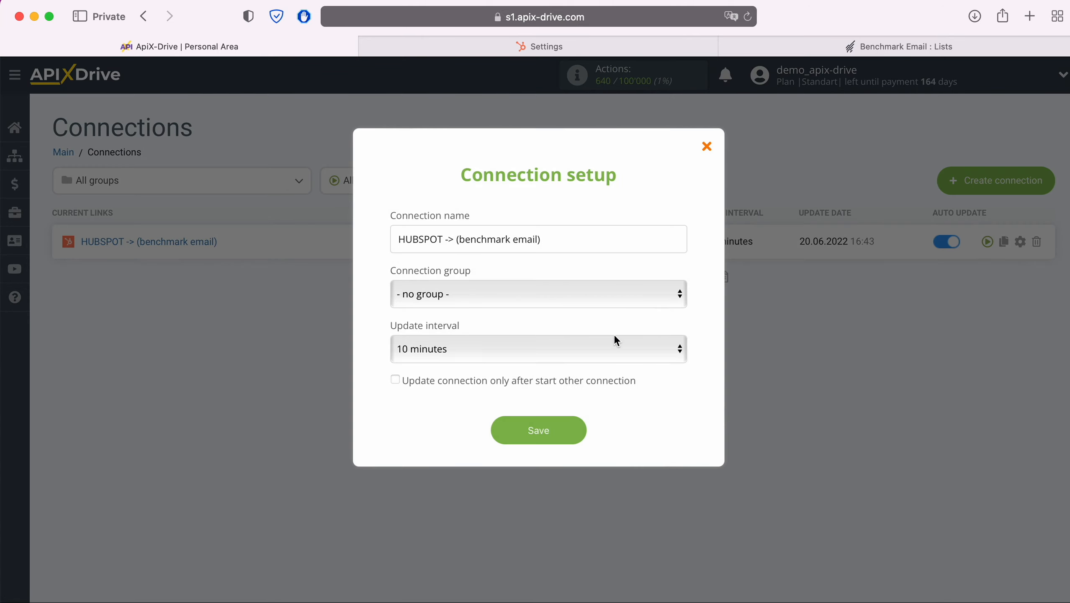
click(616, 341)
click(506, 329)
click(575, 435)
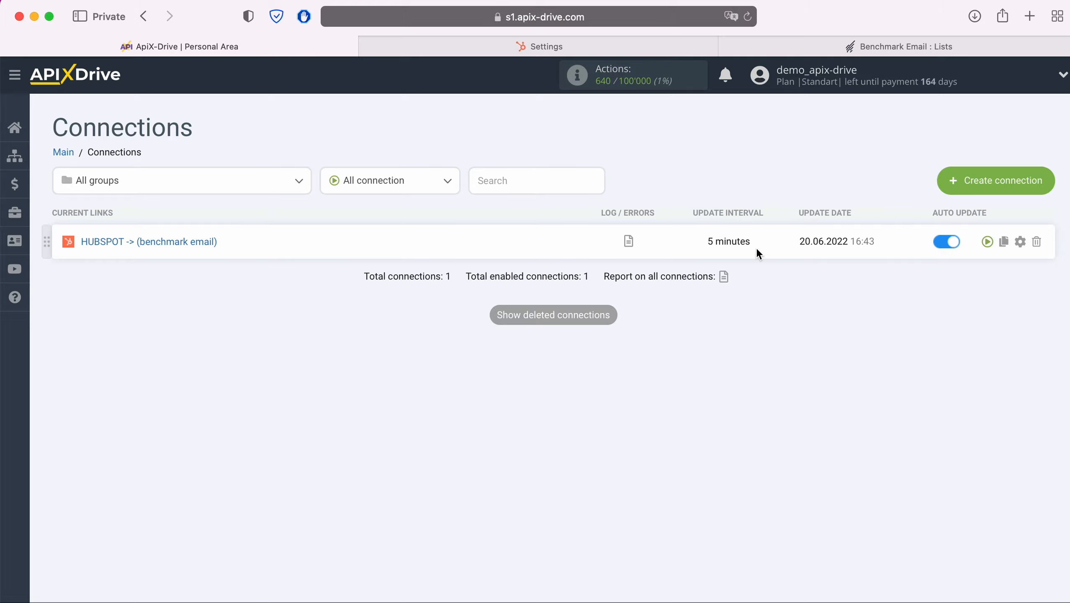